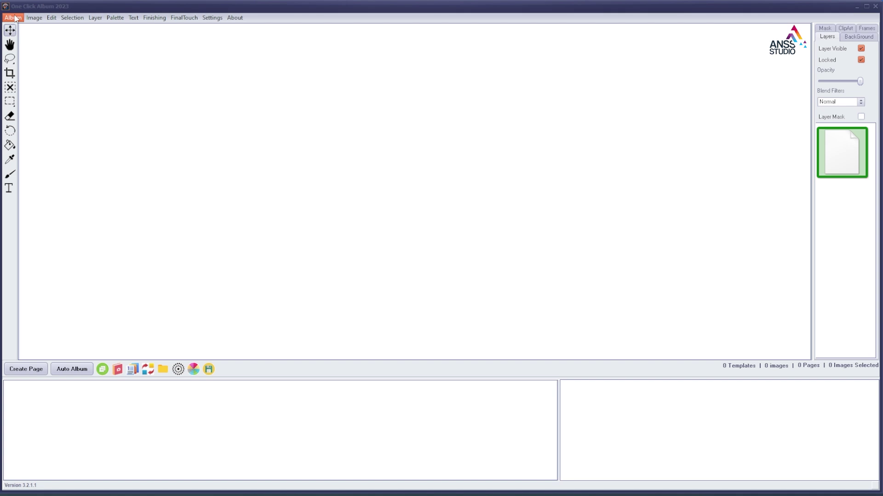
- Start a new album named "Auto Album" with the Desktop as its album location
left_click(15, 18)
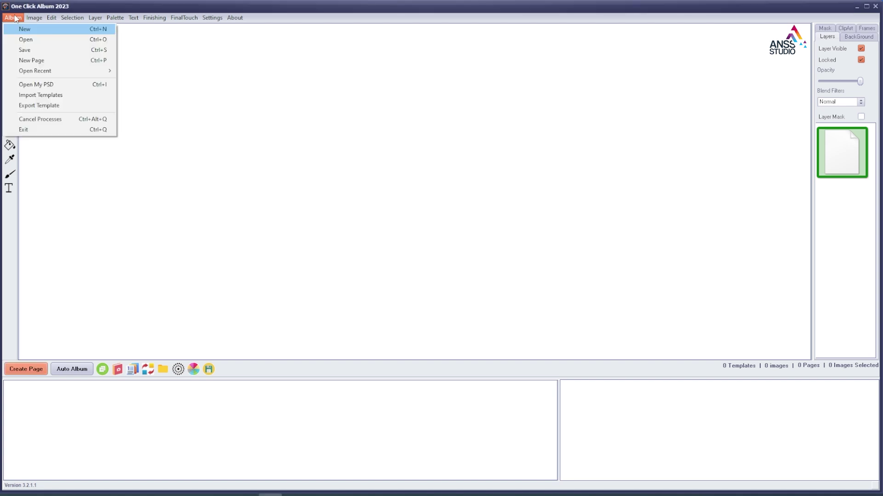
left_click(33, 30)
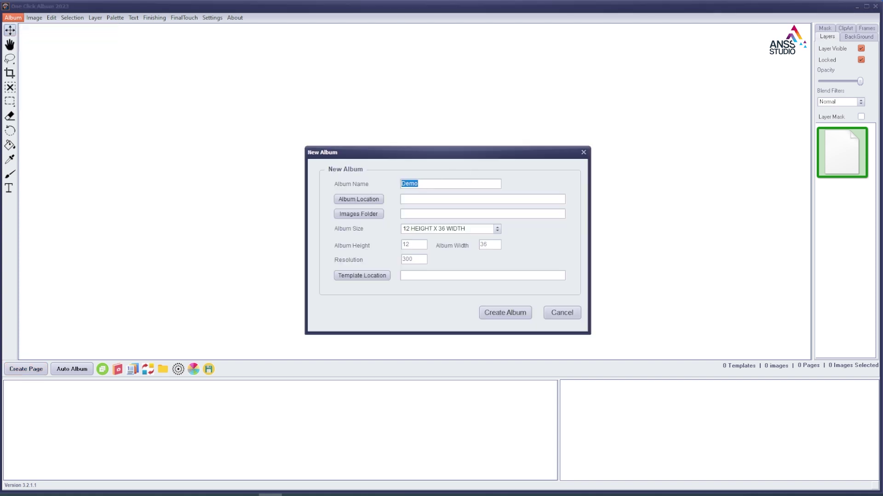
type("Auto Album")
left_click(358, 201)
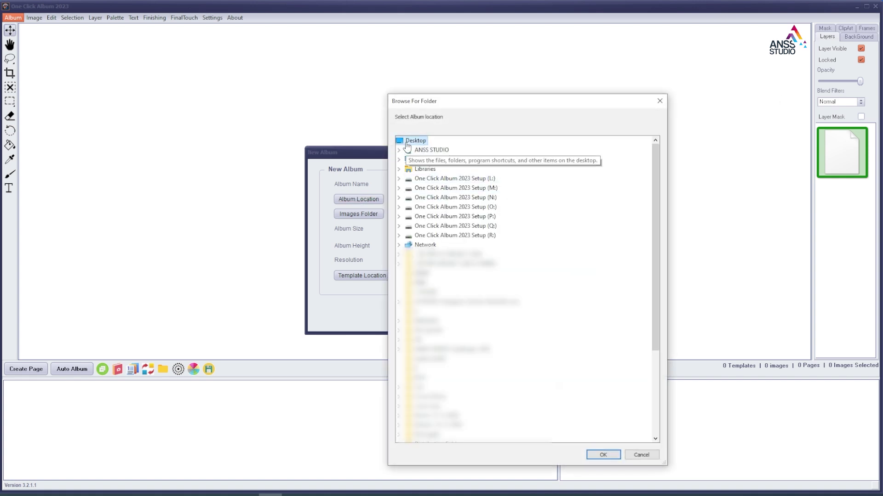
left_click(604, 456)
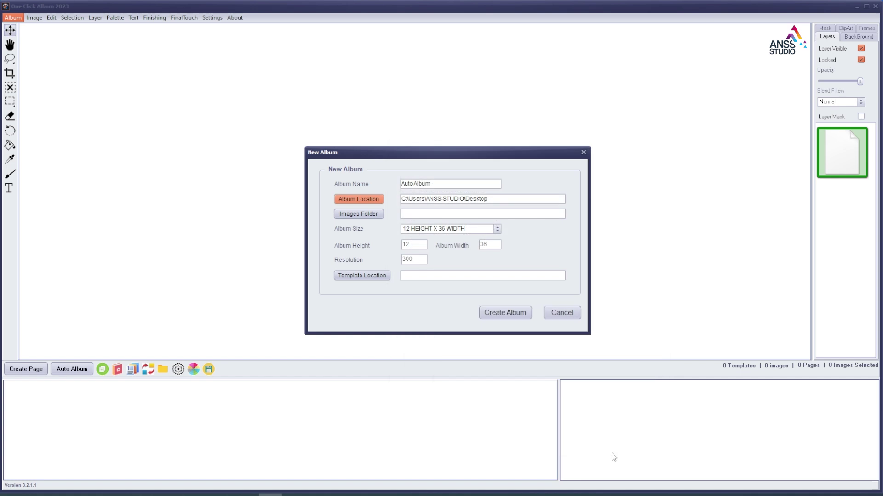
- Set the new album's images folder to the WEDDING folder on the Desktop
left_click(368, 216)
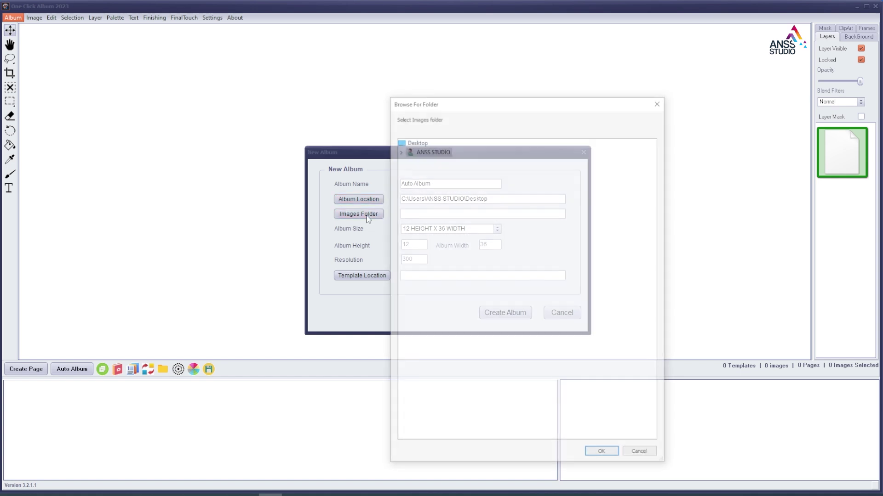
scroll(506, 298, "down", 5)
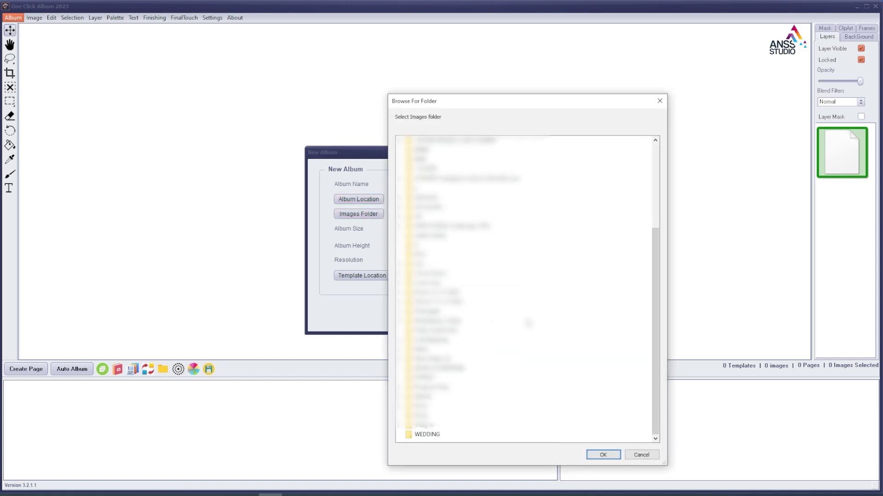
left_click(425, 435)
left_click(602, 454)
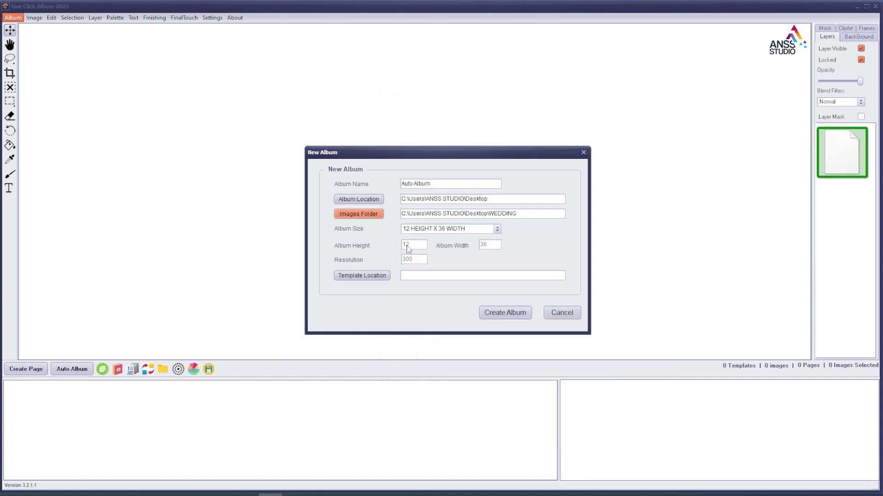
- Choose 12 HEIGHT X 36 WIDTH as the album size
left_click(361, 276)
left_click(437, 228)
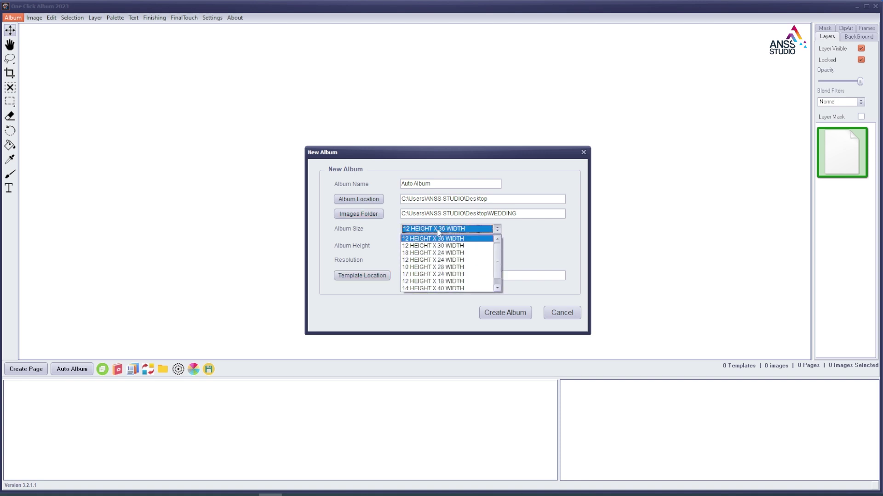
key("Down")
left_click(462, 239)
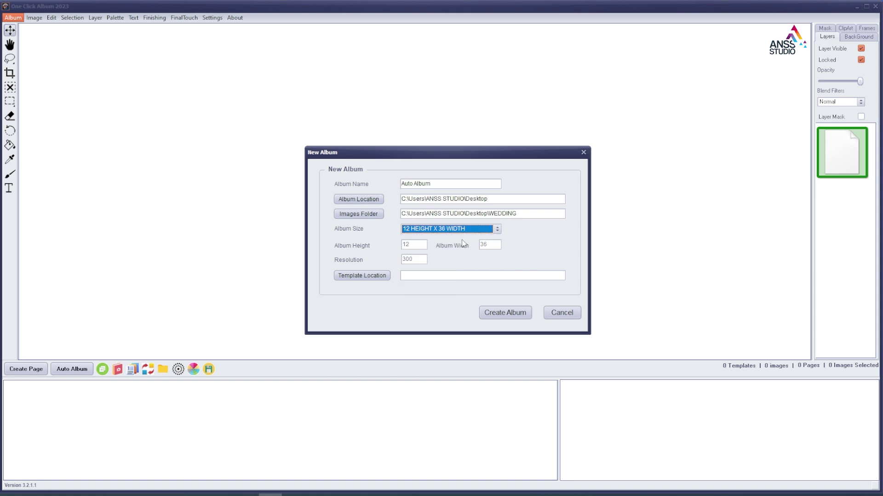
- Set the template location to the folder "12X36 Wedding Inner Desgin Pack_4" and create the album
left_click(357, 278)
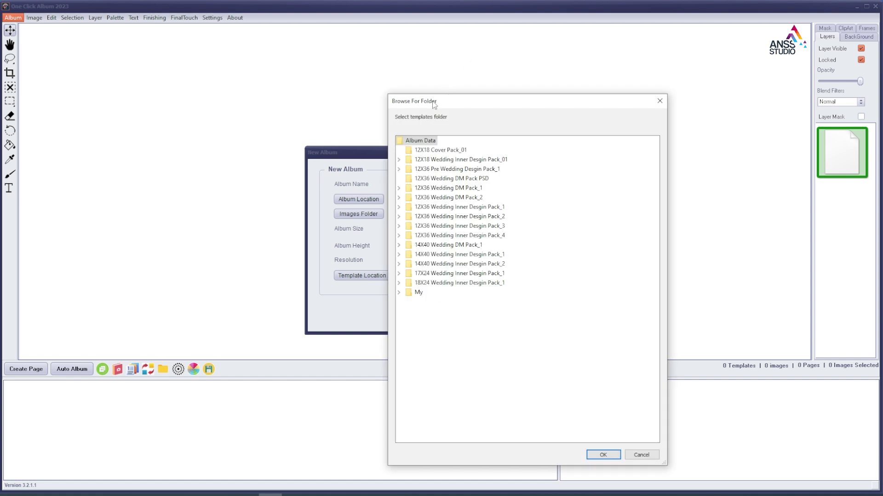
left_click_drag(436, 103, 553, 113)
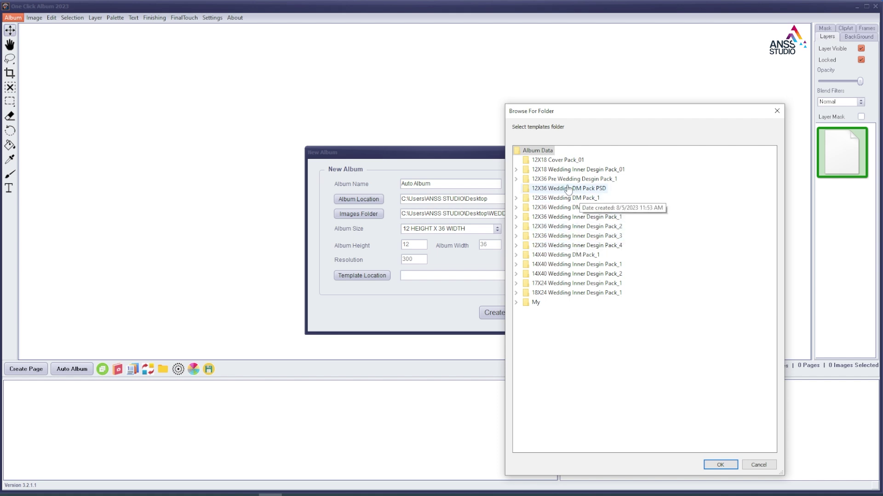
left_click(602, 246)
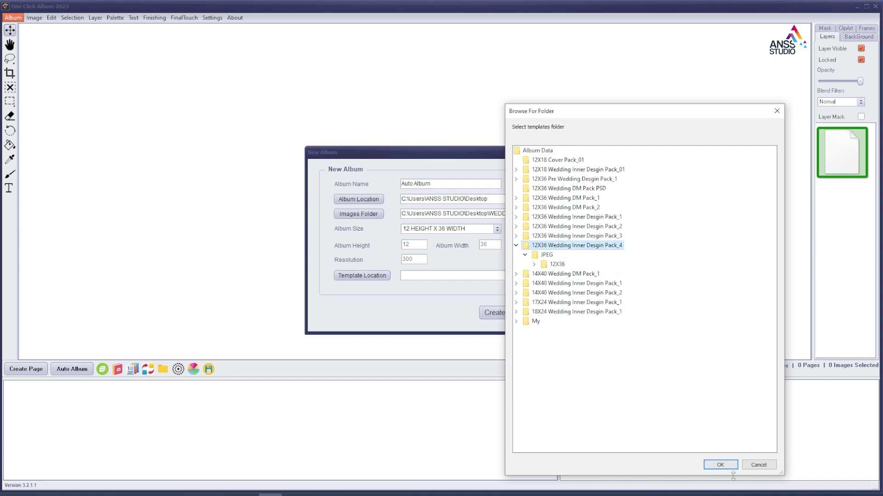
left_click(721, 465)
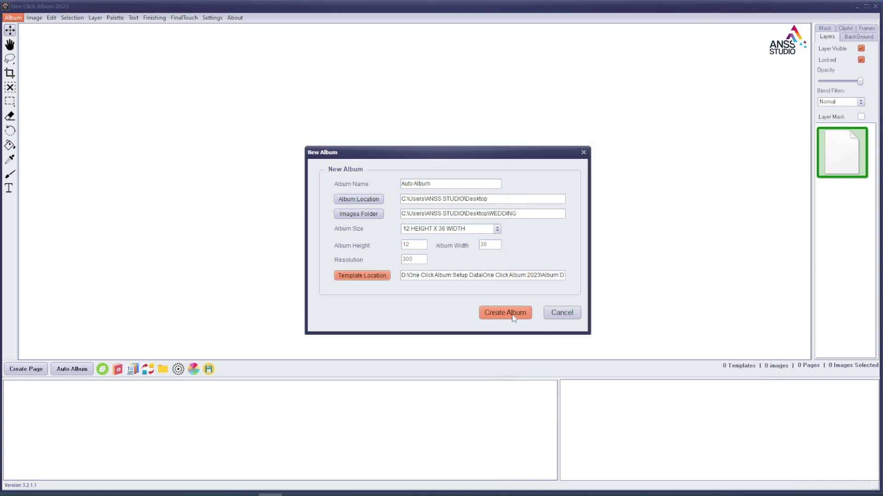
left_click(509, 316)
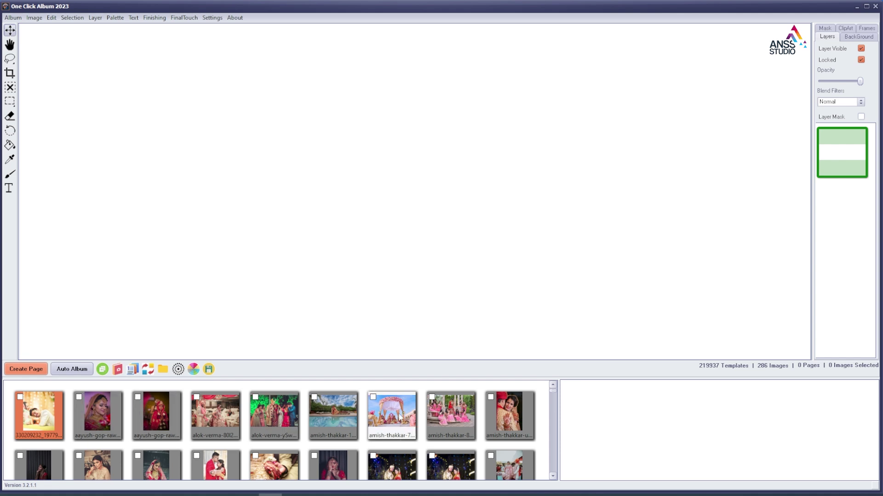
- Assign the first seven images to page 1 and the following six images to page 2
left_click(400, 418, "shift")
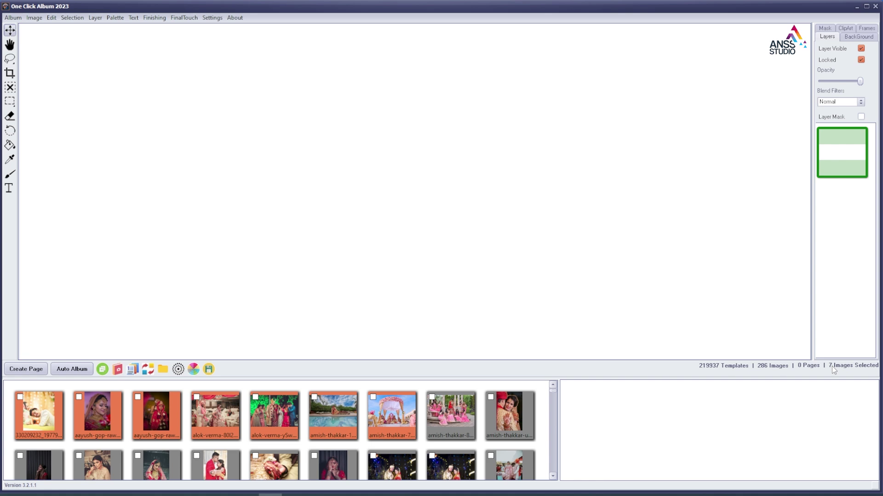
left_click(103, 371)
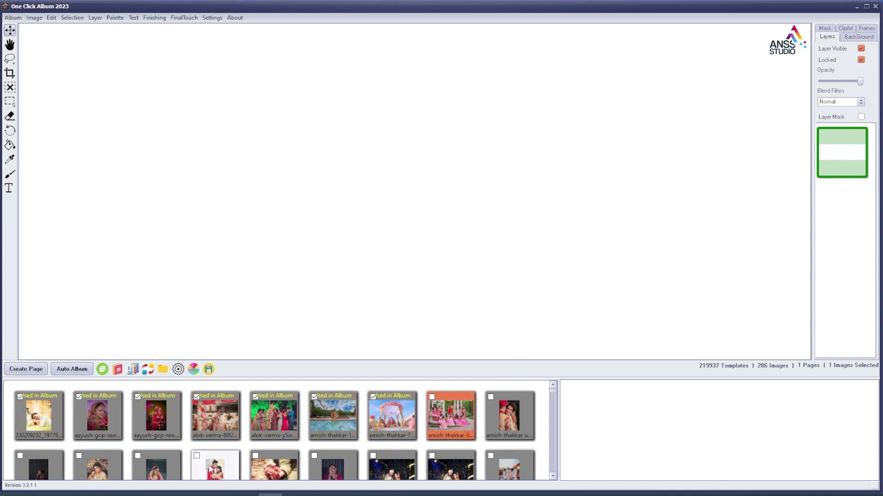
left_click(102, 371)
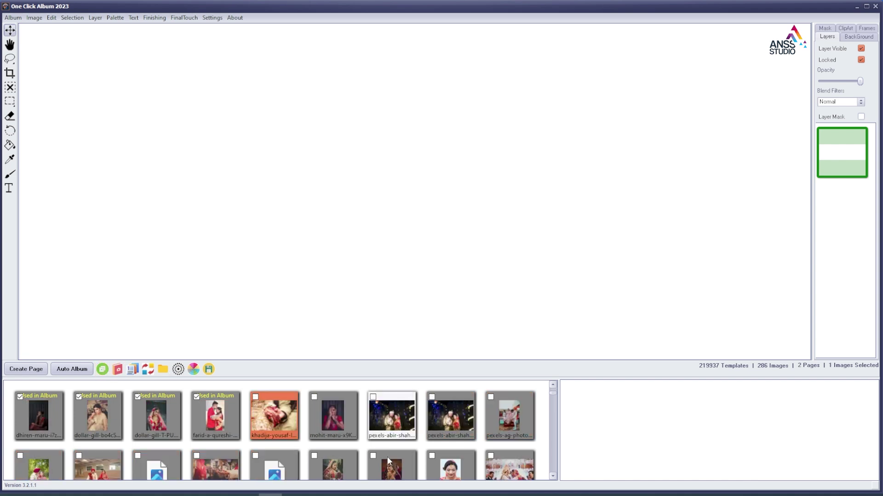
- Assign the next eight unused images to page 3 and the six after them to page 4
left_click(160, 470, "shift")
left_click(102, 370)
left_click(518, 468, "shift")
left_click(104, 368)
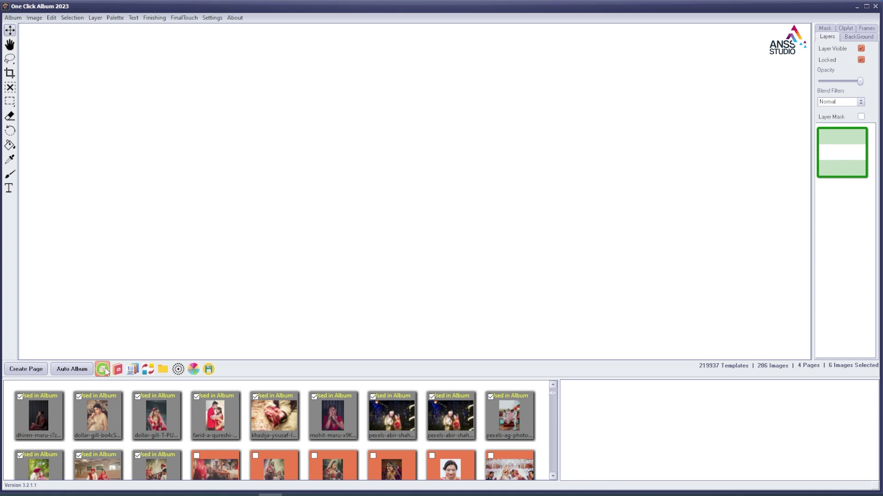
- Assign the next six unused images to page 5
scroll(66, 469, "down", 1)
left_click(54, 468)
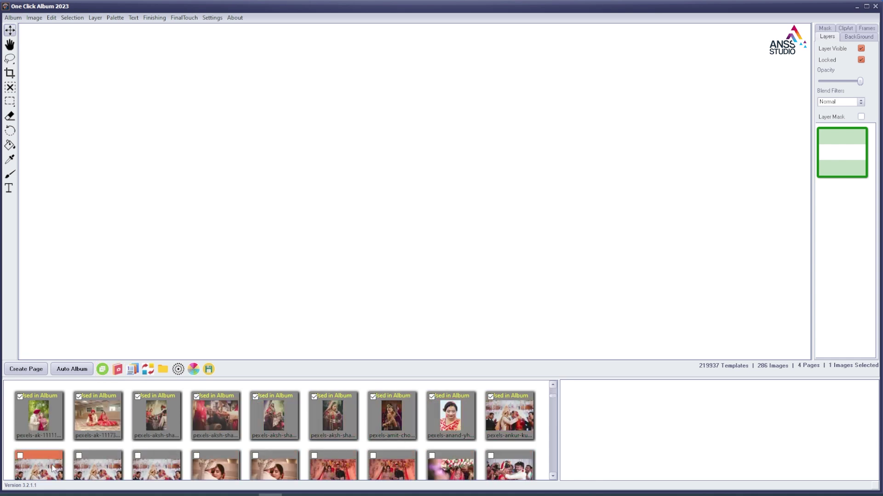
left_click(330, 469, "shift")
left_click(103, 370)
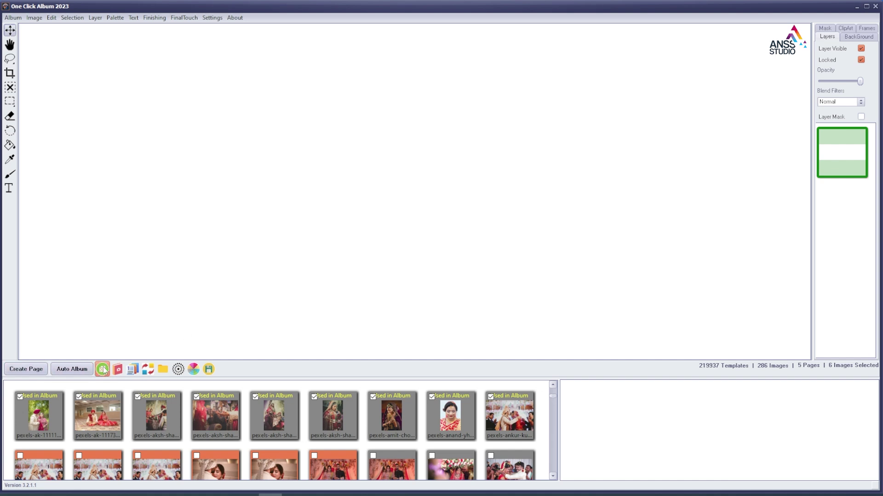
- Assign the next nine unused images to page 6 and the eight after them to page 7
left_click(393, 462)
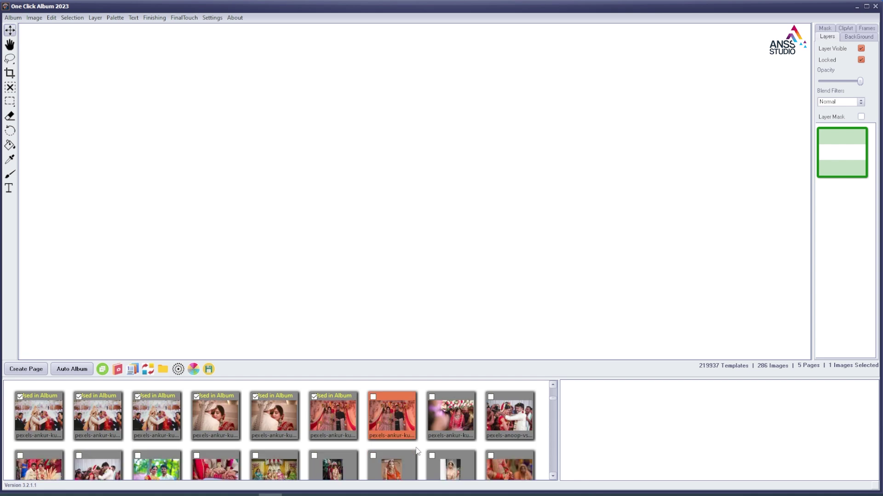
left_click(344, 474, "shift")
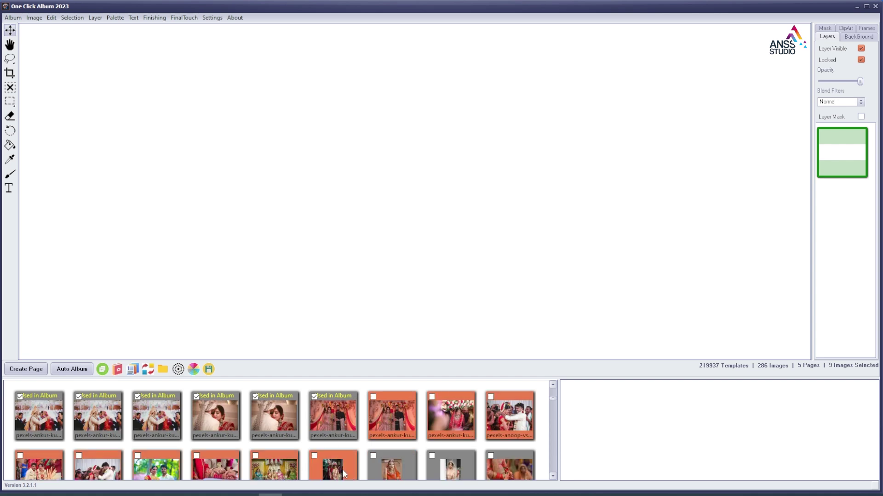
left_click(103, 370)
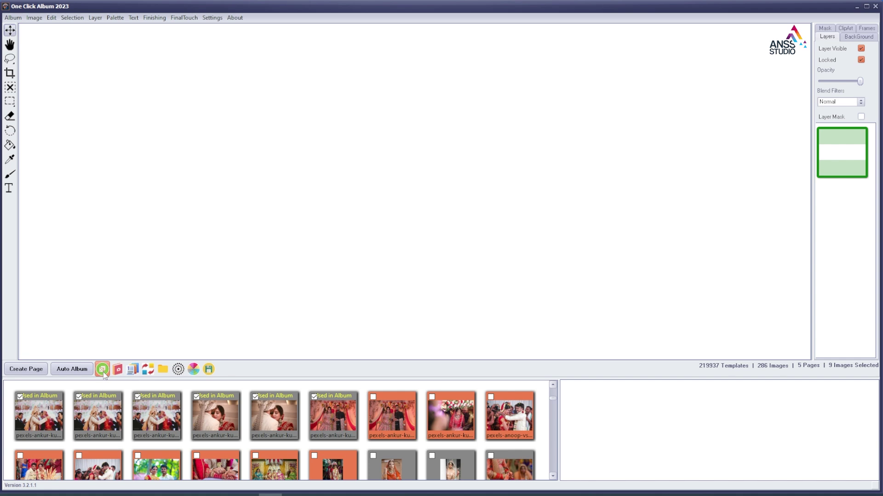
left_click(389, 466)
scroll(396, 460, "down", 1)
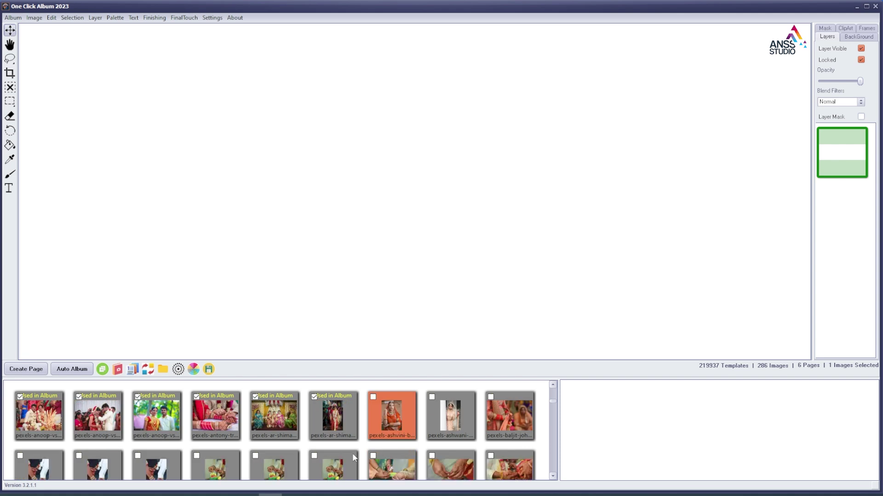
left_click(268, 474, "shift")
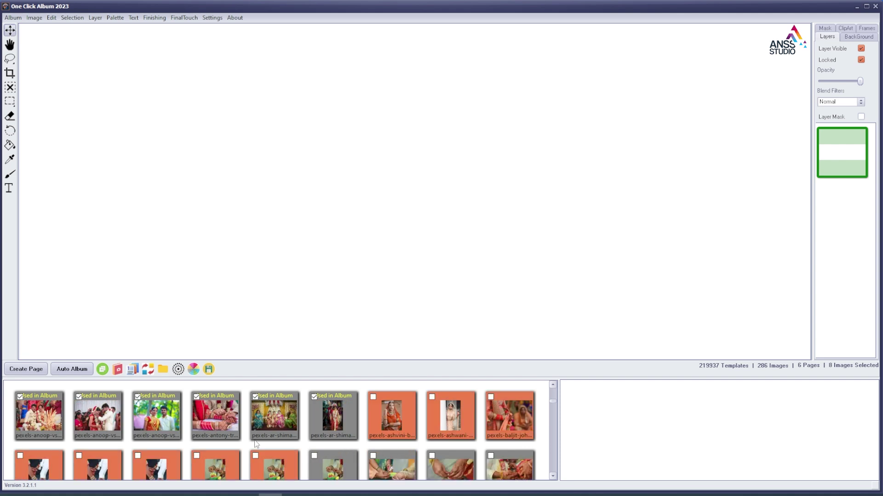
left_click(103, 369)
- Assign the next six unused images to page 8 and the seven after them to page 9
left_click(332, 462)
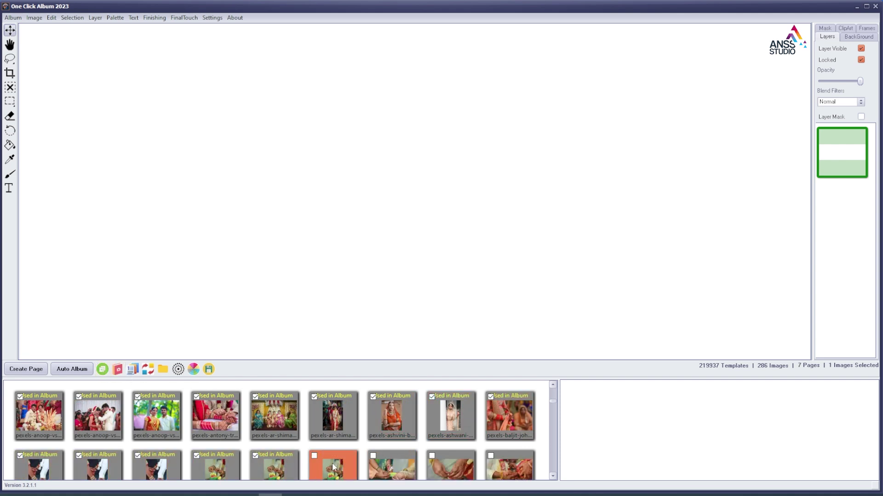
scroll(332, 462, "down", 1)
left_click(97, 466, "shift")
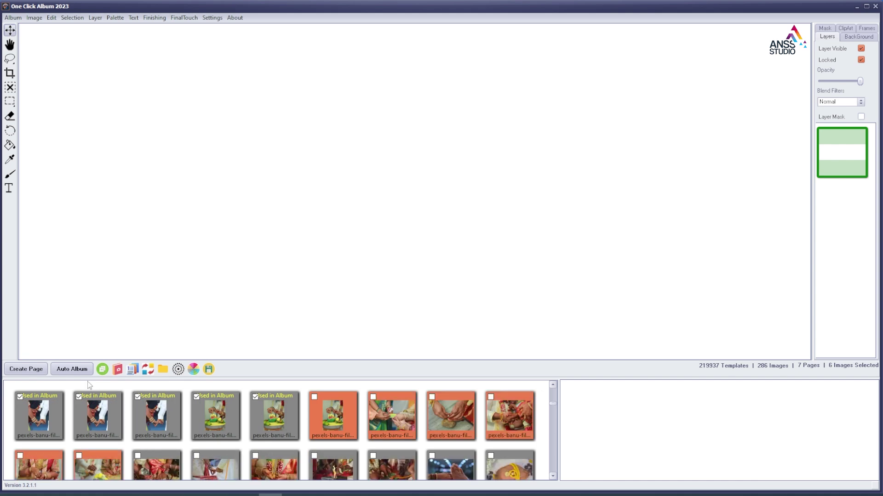
left_click(103, 370)
left_click(155, 473)
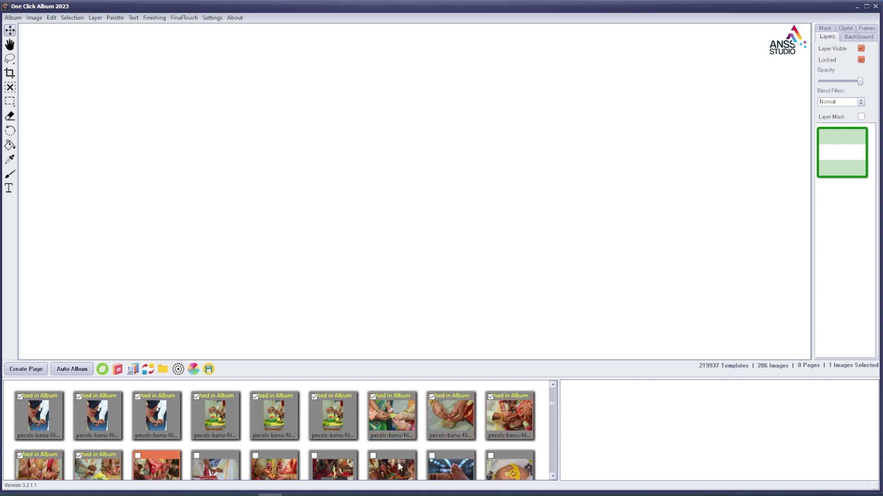
left_click(509, 472, "shift")
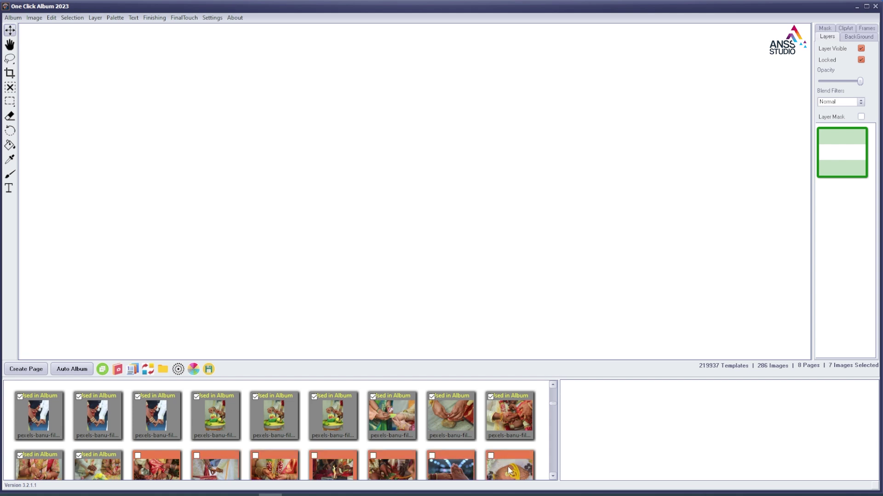
left_click(100, 370)
- Assign the next six unused images to page 10 and the seven after them to page 11
scroll(321, 447, "down", 1)
left_click(39, 465)
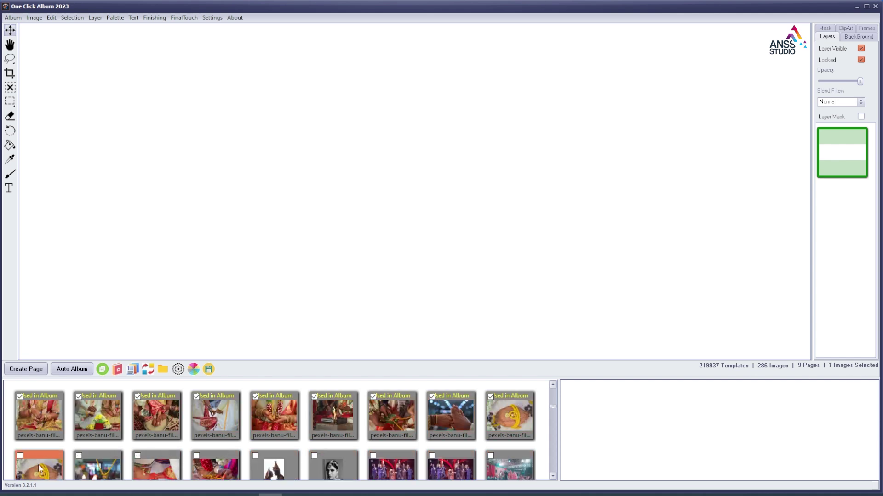
left_click(330, 473, "shift")
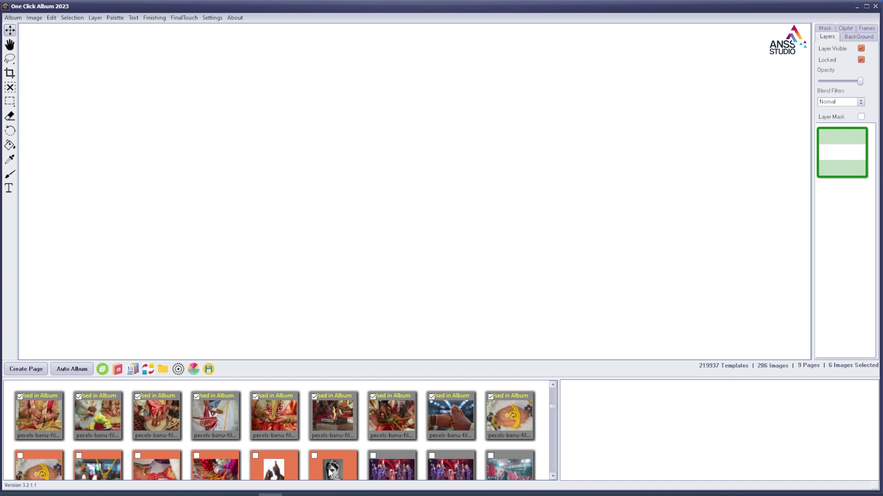
left_click(103, 369)
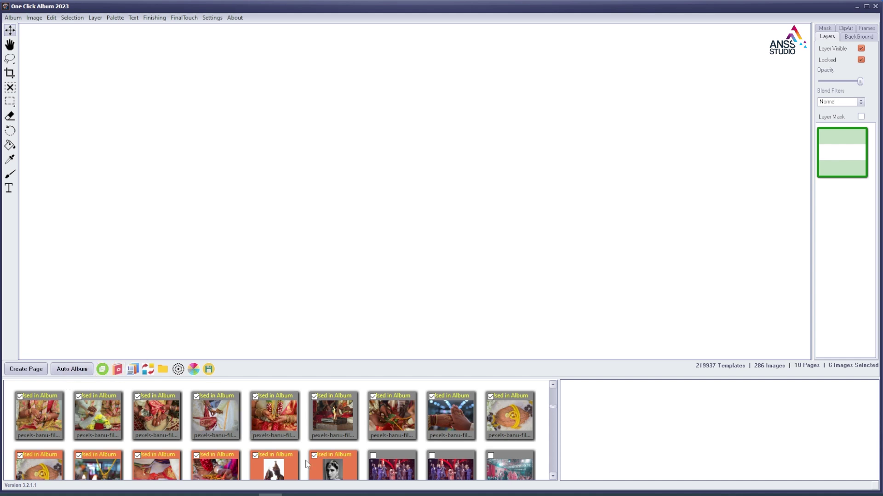
scroll(263, 462, "down", 1)
left_click(222, 468, "shift")
left_click(102, 369)
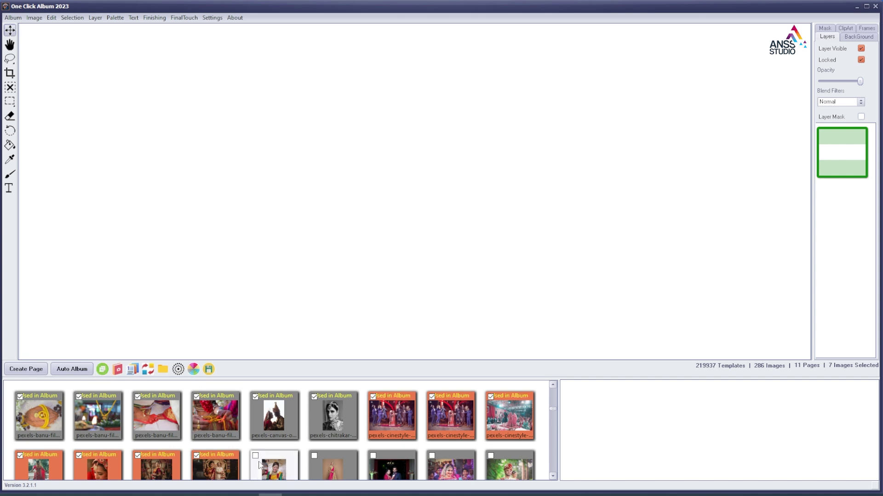
- Assign the next five unused images to page 12 and generate all the pages with Auto Album
left_click(102, 369)
scroll(332, 441, "down", 1)
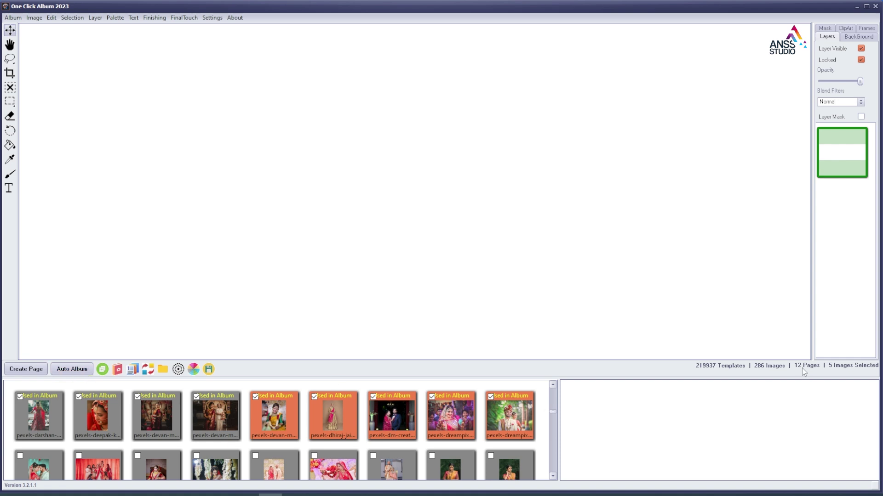
left_click(80, 370)
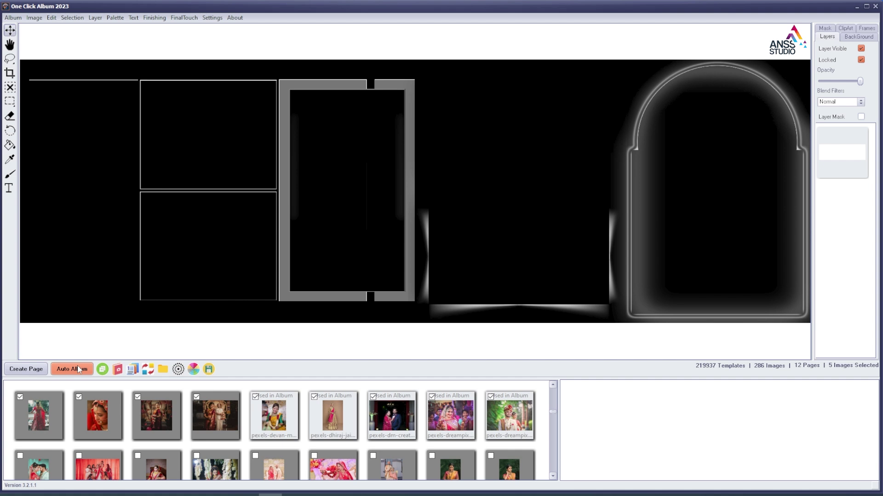
- Run Auto Album on the grouped images and acknowledge its completion
left_click(79, 369)
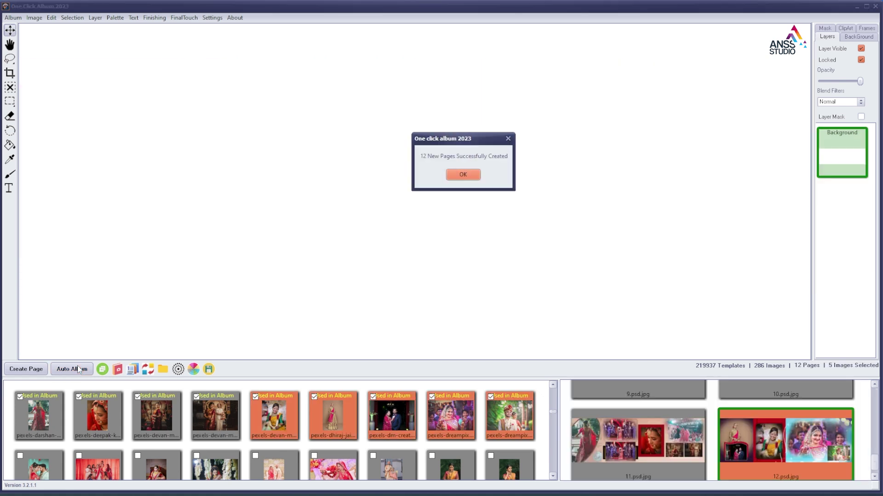
left_click(474, 174)
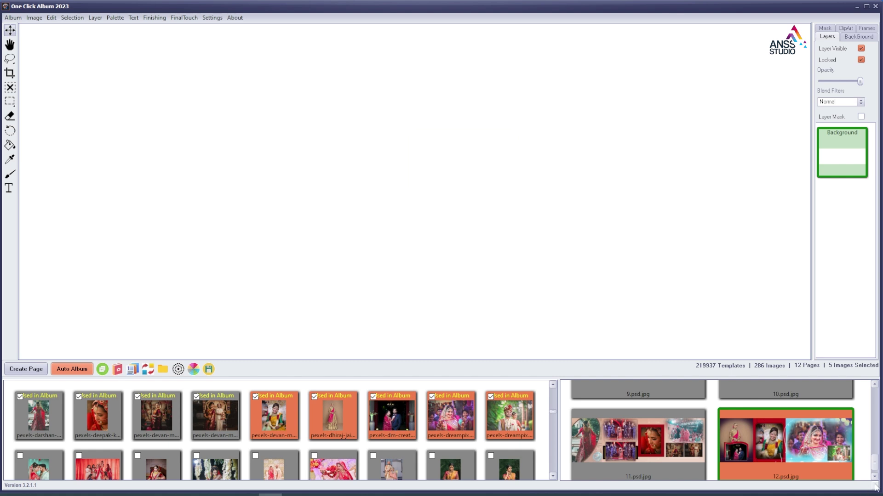
- Open album page 10 and change its design twice, ending on the purple "Loving memories" layout
left_click_drag(878, 467, 876, 440)
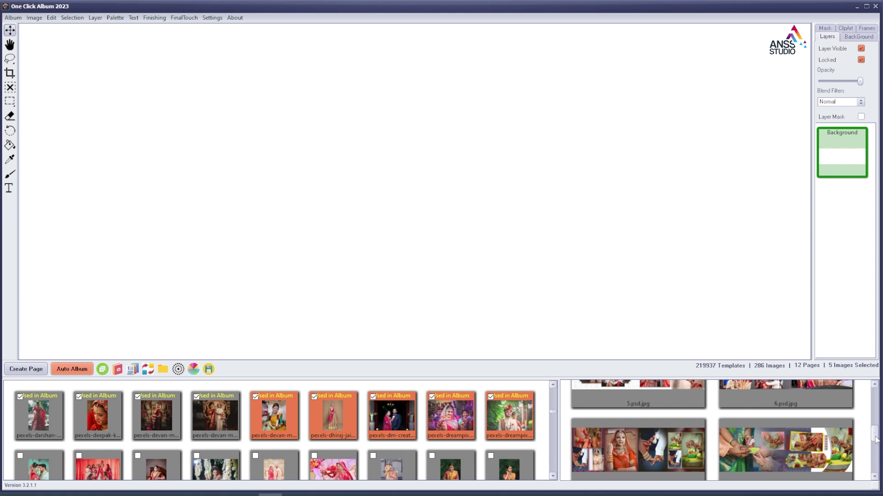
left_click_drag(877, 441, 876, 453)
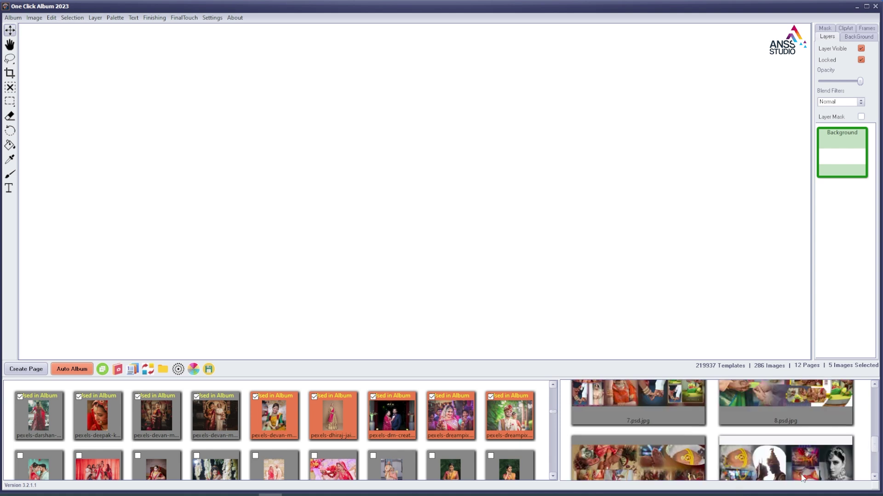
left_click(791, 467)
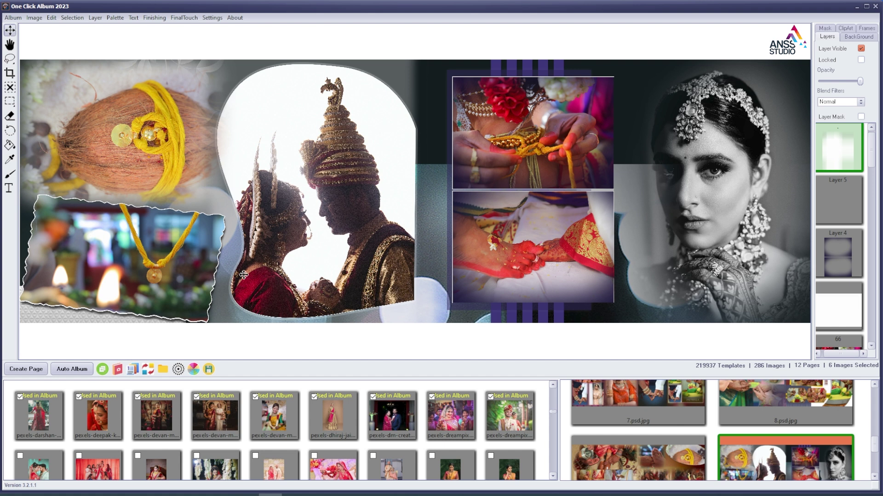
left_click(148, 370)
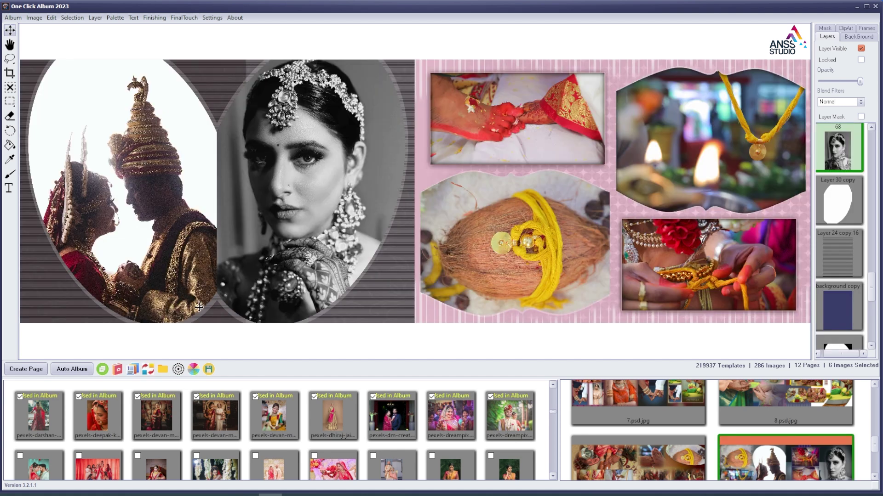
left_click(148, 371)
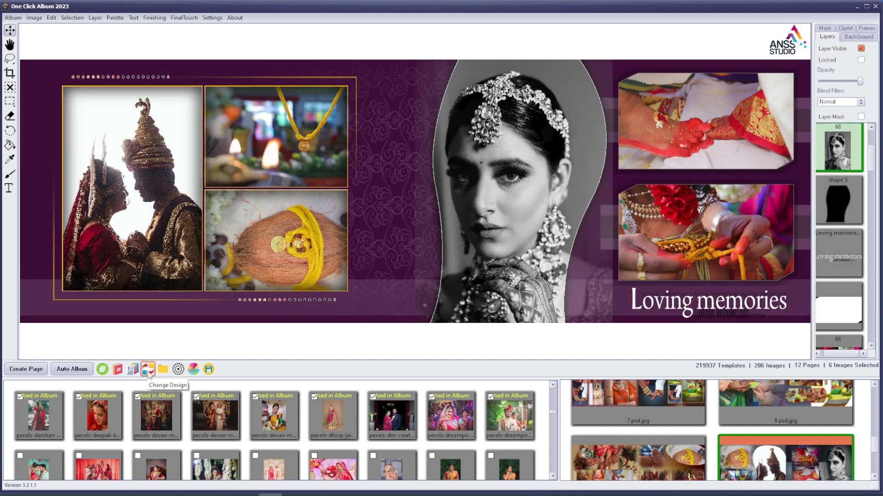
- Load the Haldi folder as the source of page backgrounds
left_click(862, 37)
left_click(846, 54)
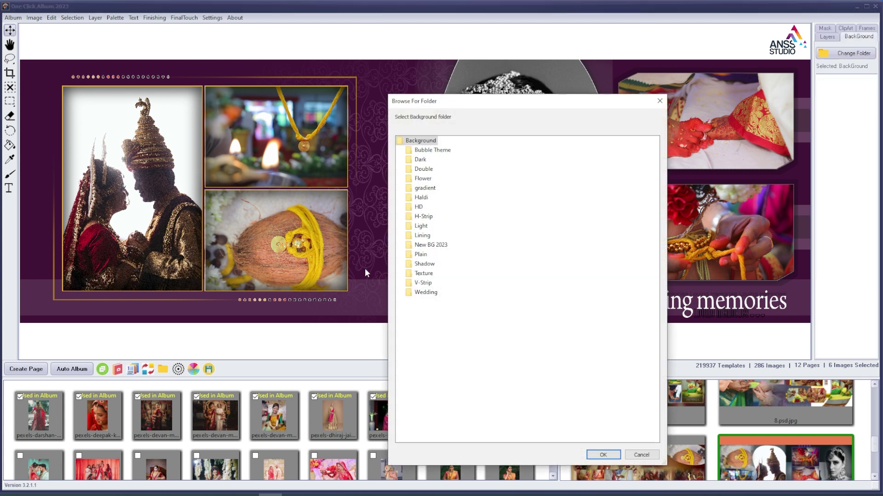
left_click(426, 294)
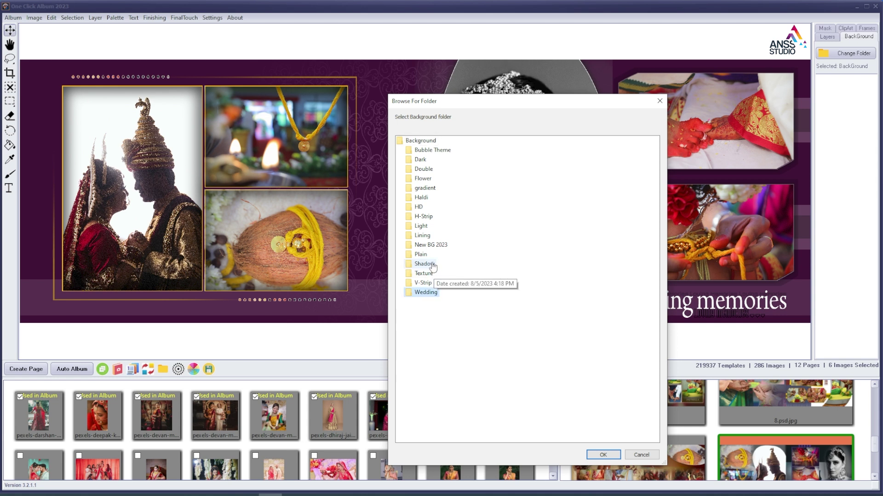
left_click(428, 201)
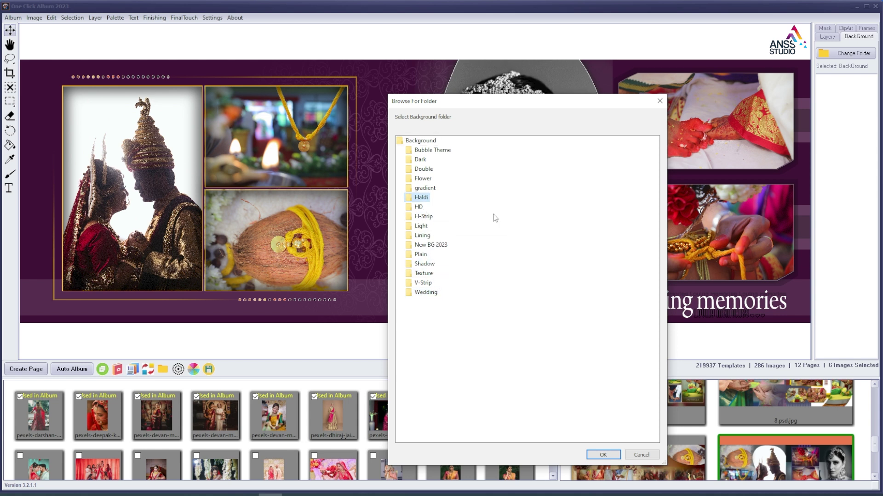
left_click(603, 455)
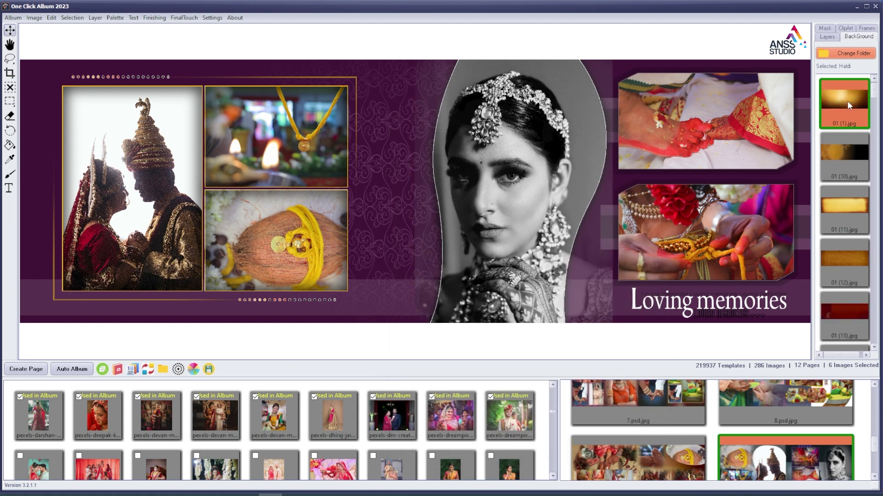
- Try Haldi backgrounds 01 (1).jpg and 01 (10).jpg, apply 01 (11).jpg to page 10 and save the page
left_click(849, 106)
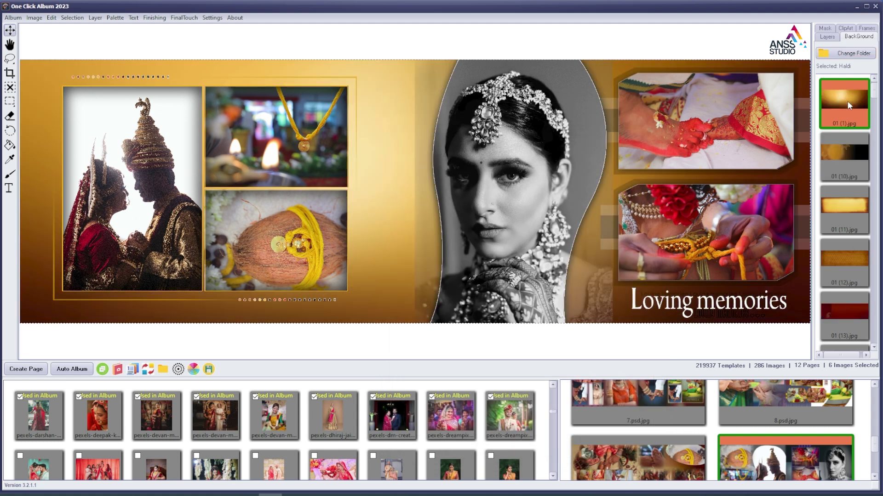
left_click(840, 151)
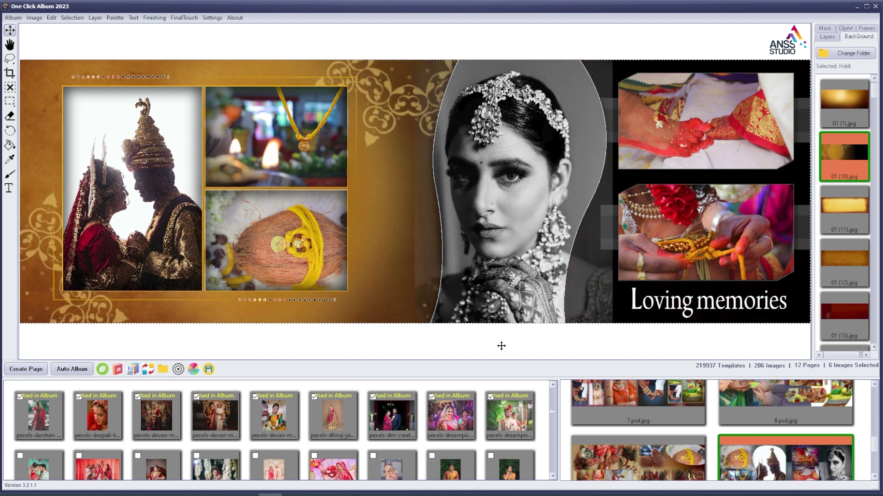
left_click(848, 207)
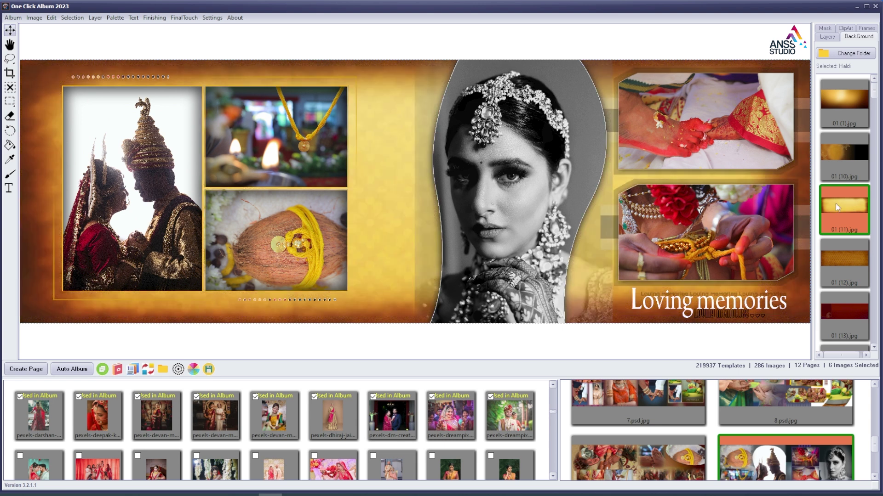
left_click(209, 369)
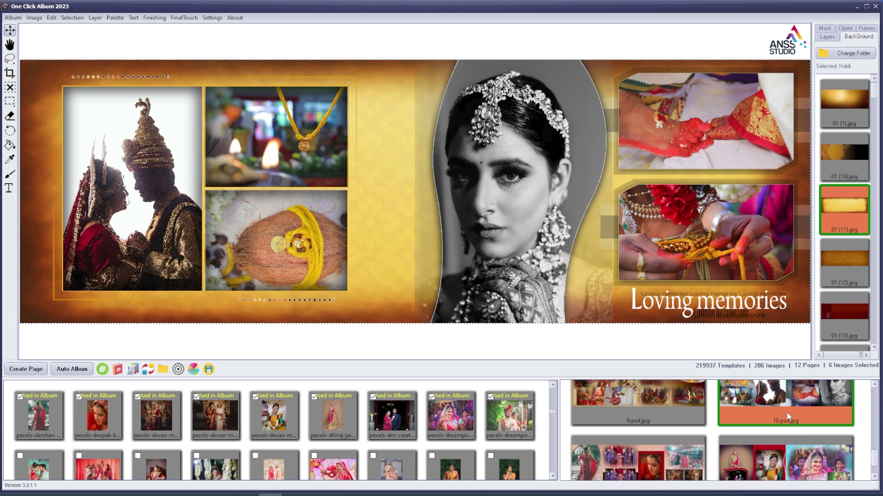
left_click(209, 370)
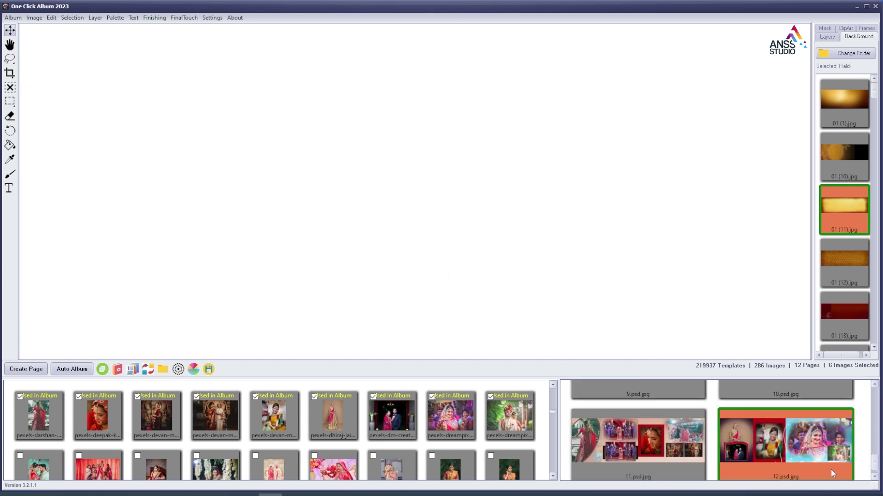
- Open album page 3 and change its design once to another layout
scroll(821, 448, "up", 2)
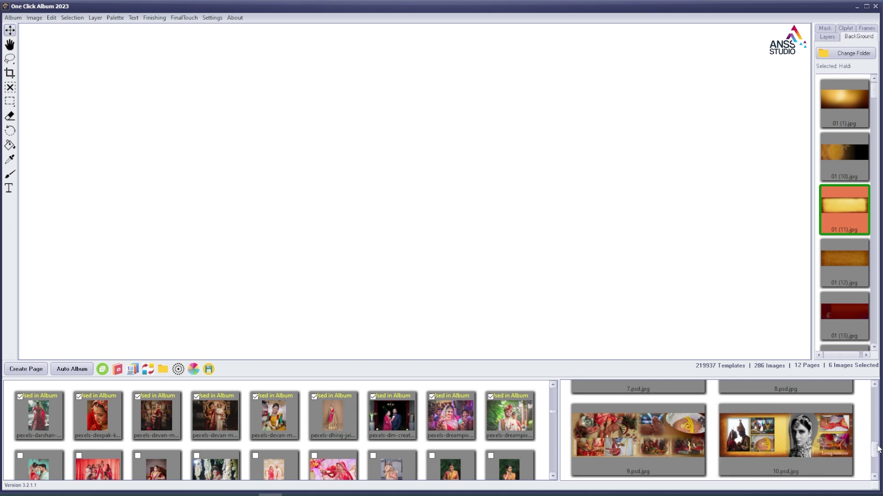
scroll(877, 439, "up", 2)
scroll(663, 414, "down", 1)
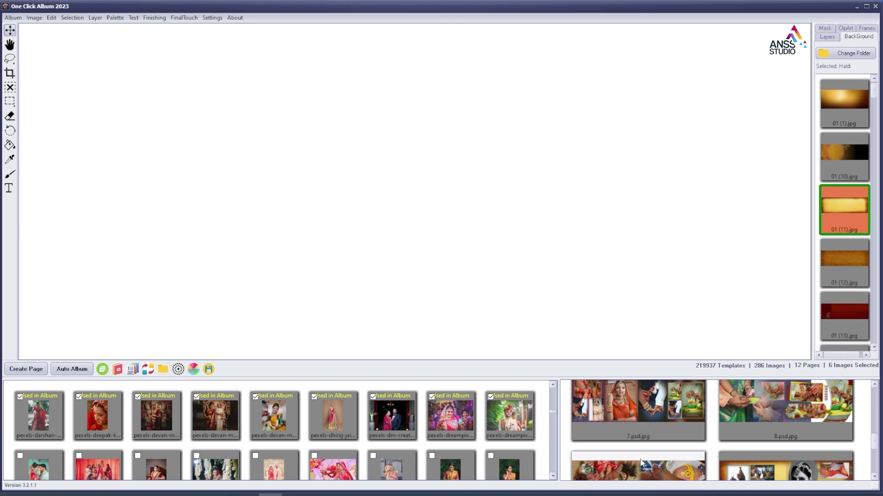
scroll(878, 427, "up", 3)
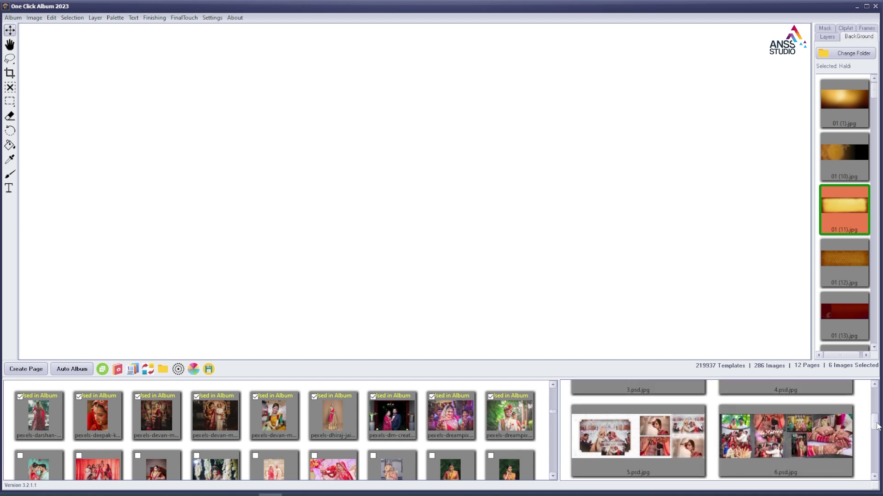
scroll(876, 427, "up", 2)
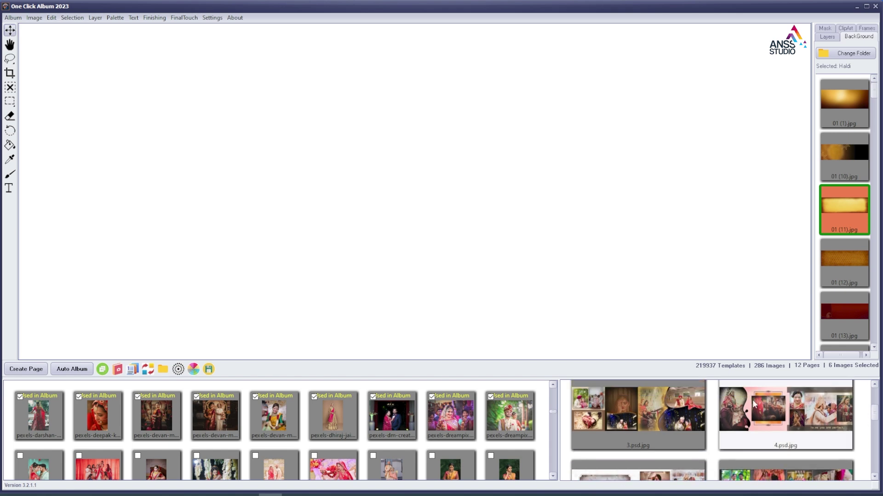
left_click(659, 415)
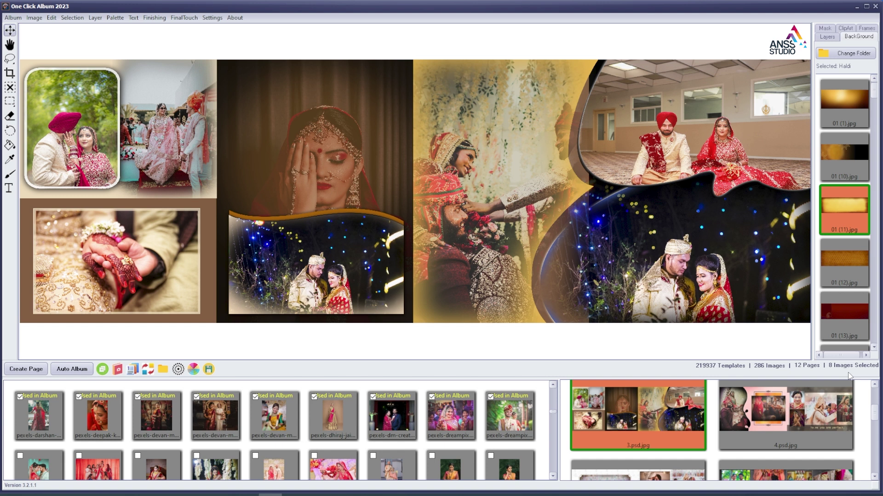
left_click(152, 372)
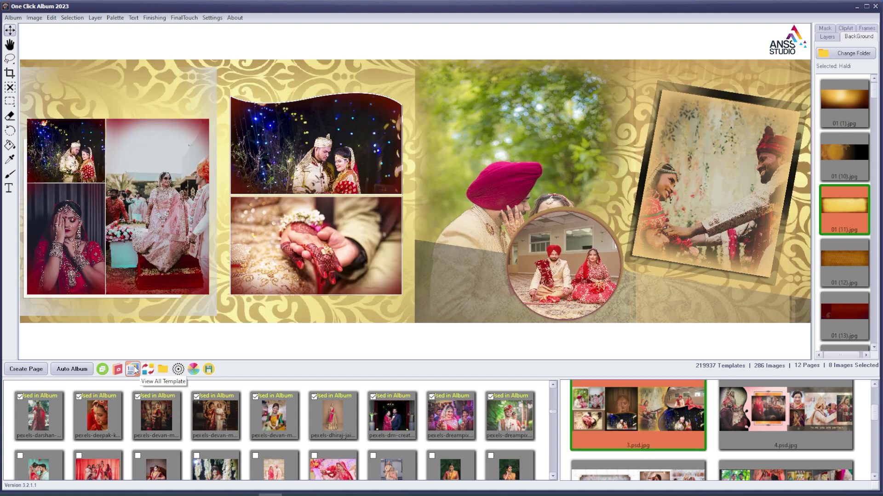
- Show all templates for page 3 in an enlarged window and apply the orange and black one with the magenta wavy divider
left_click(133, 369)
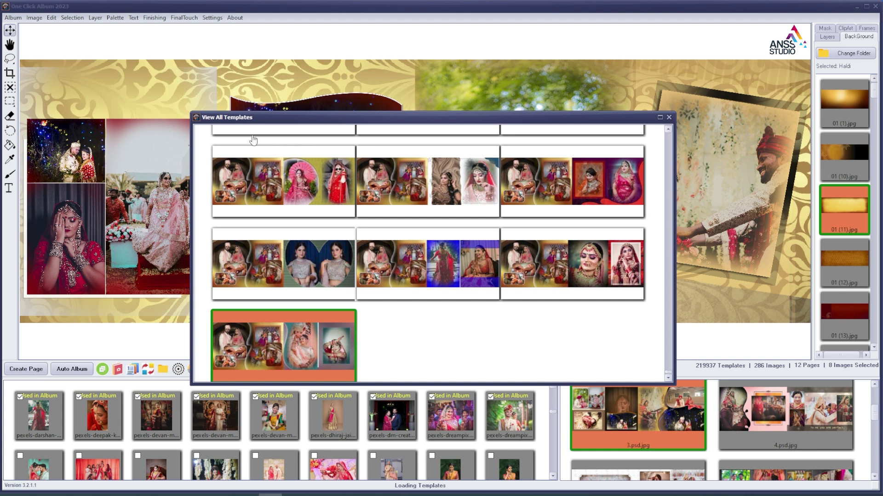
left_click_drag(375, 118, 348, 77)
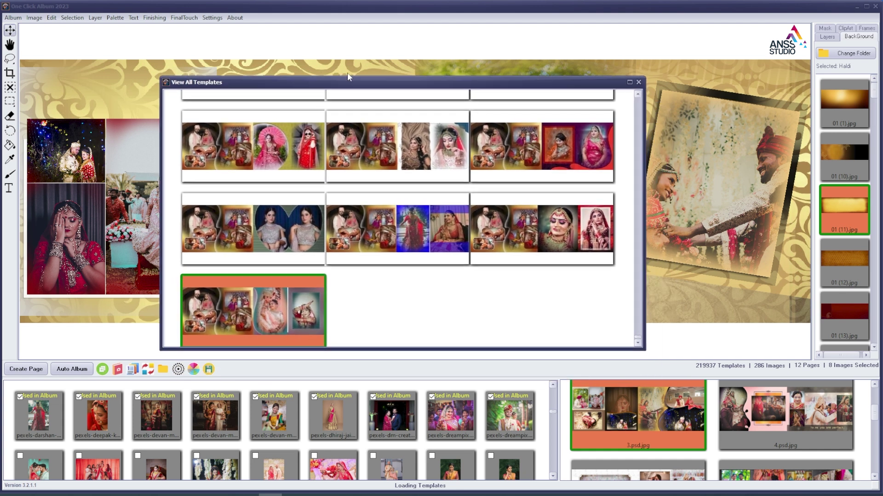
left_click_drag(644, 350, 679, 376)
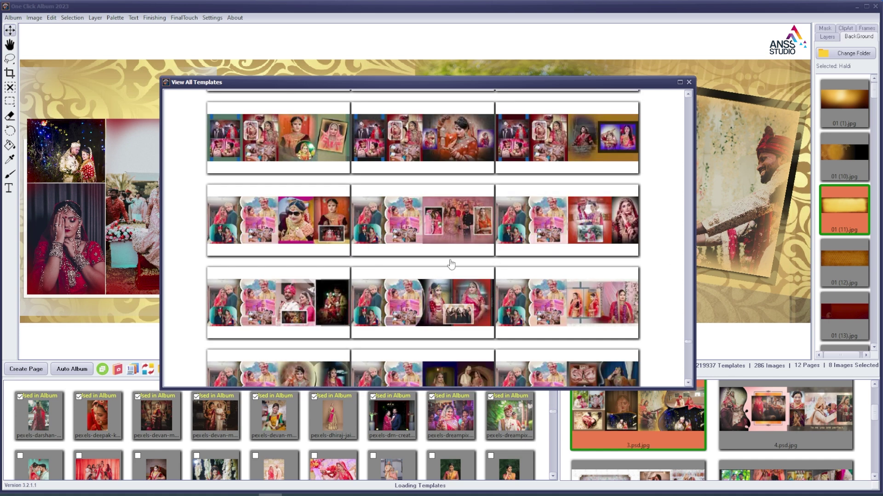
left_click_drag(159, 76, 11, 16)
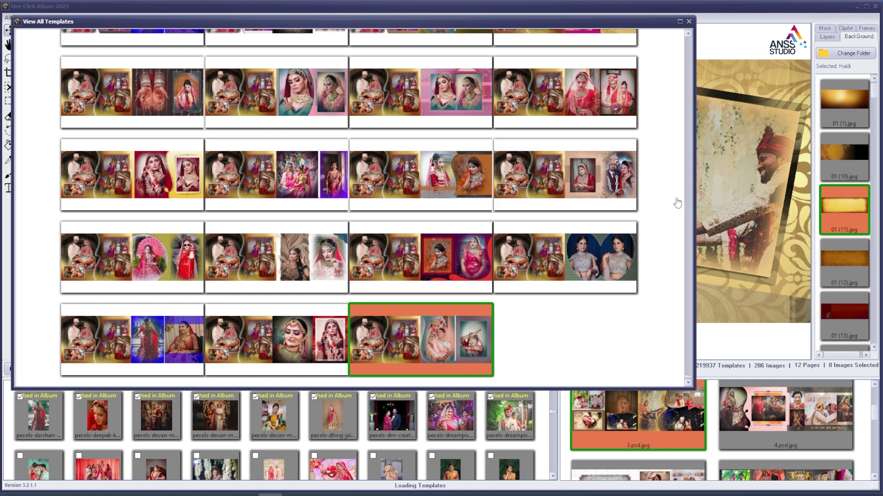
left_click_drag(695, 193, 831, 392)
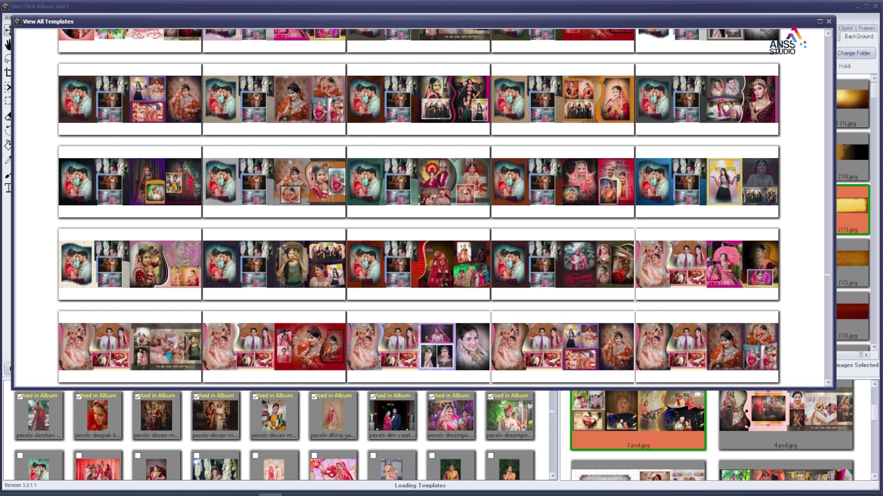
left_click(442, 102)
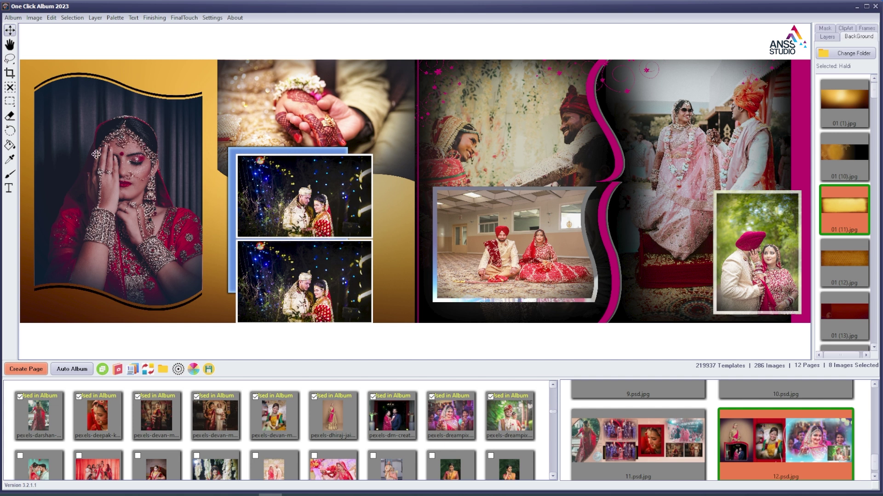
- Brighten the photo of the bride covering one eye with the color curve and apply the correction
left_click(120, 185)
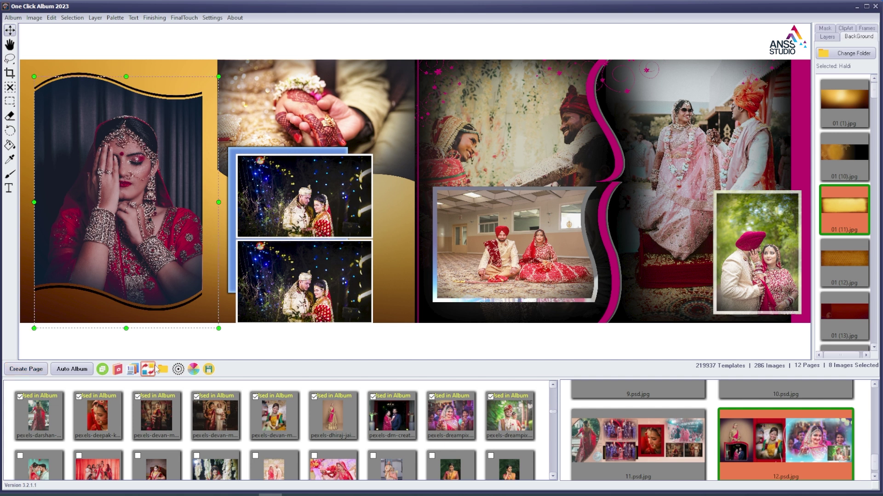
left_click(192, 372)
left_click_drag(404, 214, 380, 223)
left_click(439, 121)
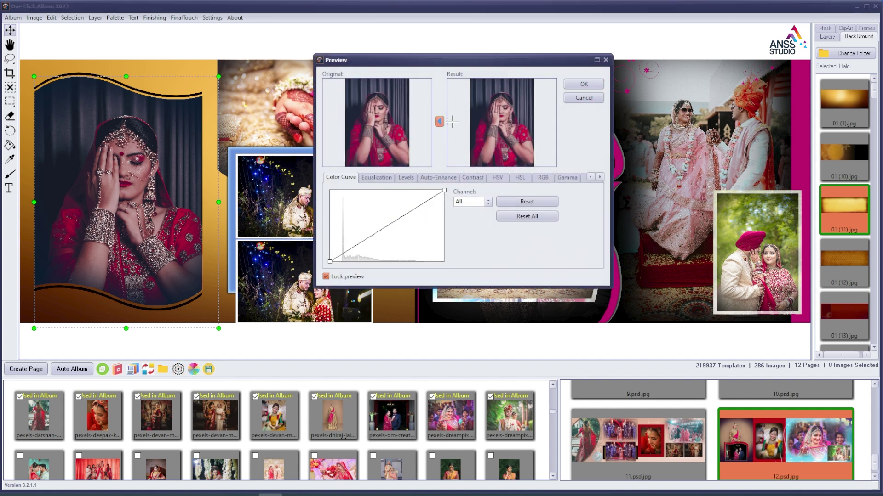
left_click(583, 84)
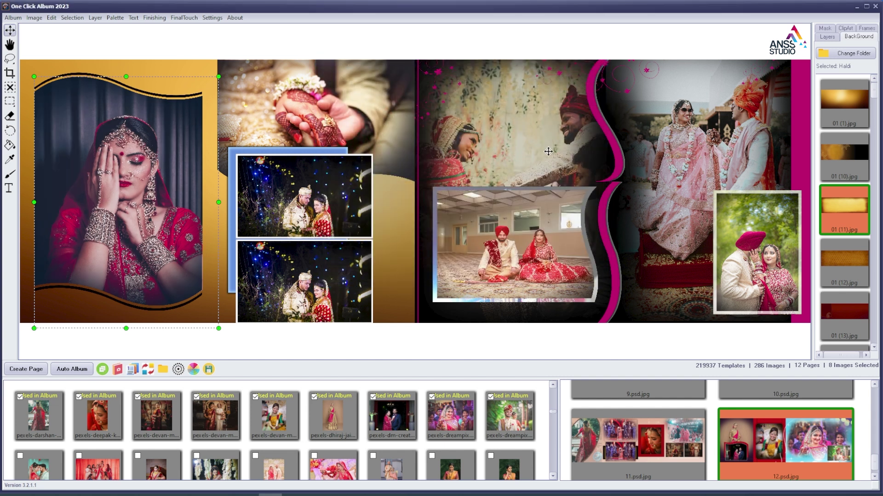
- Replace the couple photo above the seated couple with the bride in the orange sari, shift it upward in its frame and save page 3
left_click(507, 147)
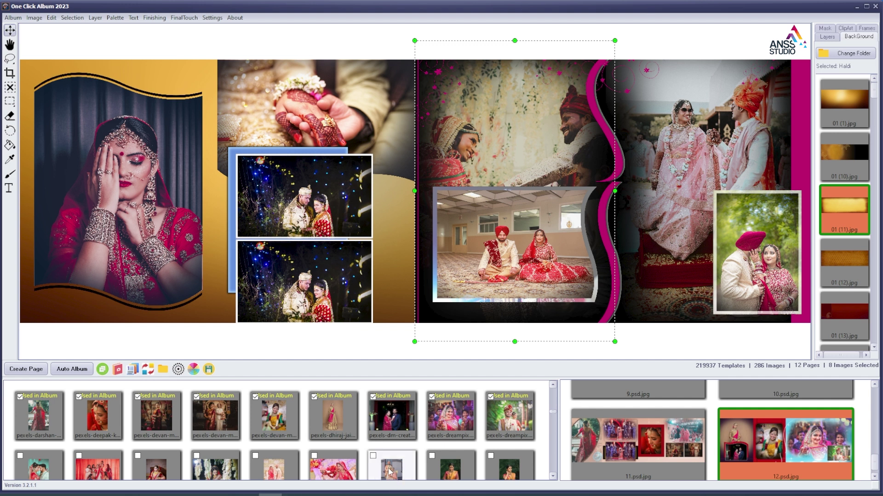
left_click(455, 471)
left_click_drag(455, 474, 602, 129)
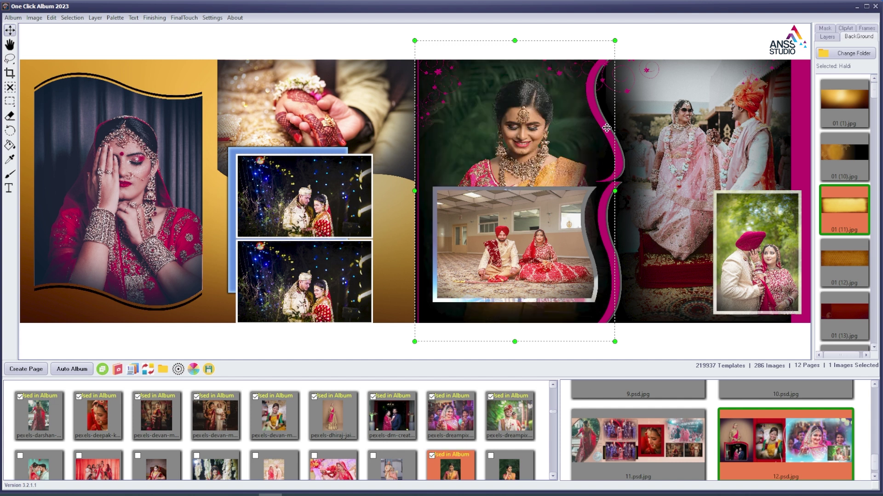
left_click_drag(529, 139, 529, 129)
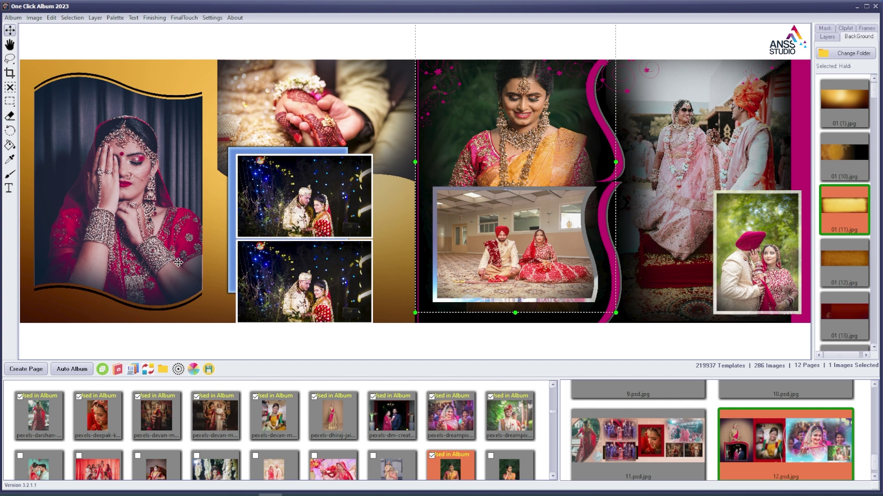
left_click(213, 375)
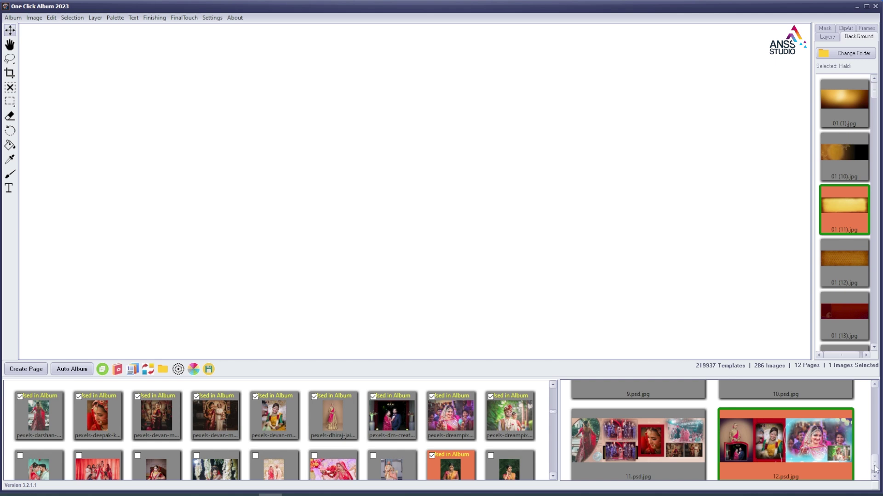
- Switch from One Click Album to the desktop's Auto Album folder and open the first page image, 1.psd, from its JPEG subfolder
left_click_drag(874, 465, 878, 407)
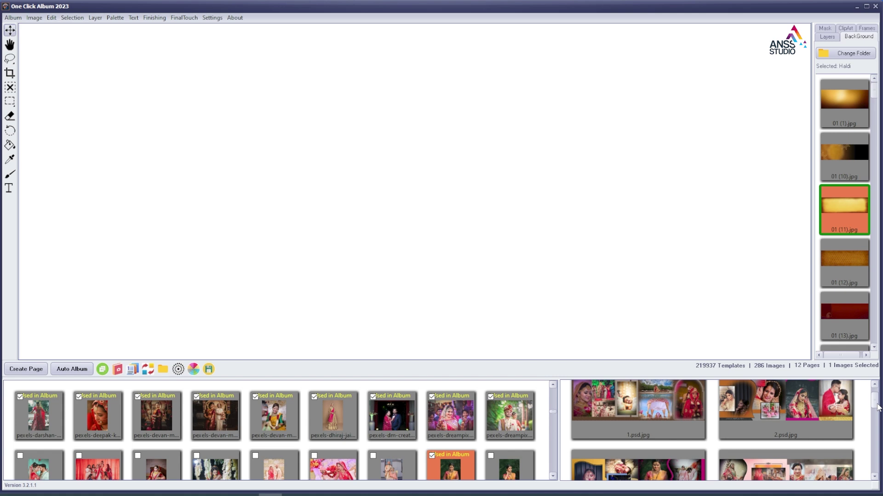
left_click_drag(878, 406, 876, 401)
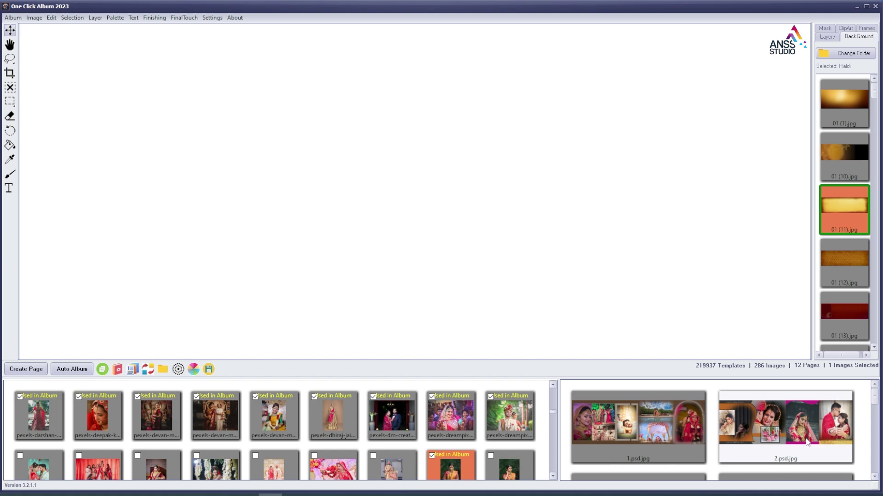
left_click(856, 7)
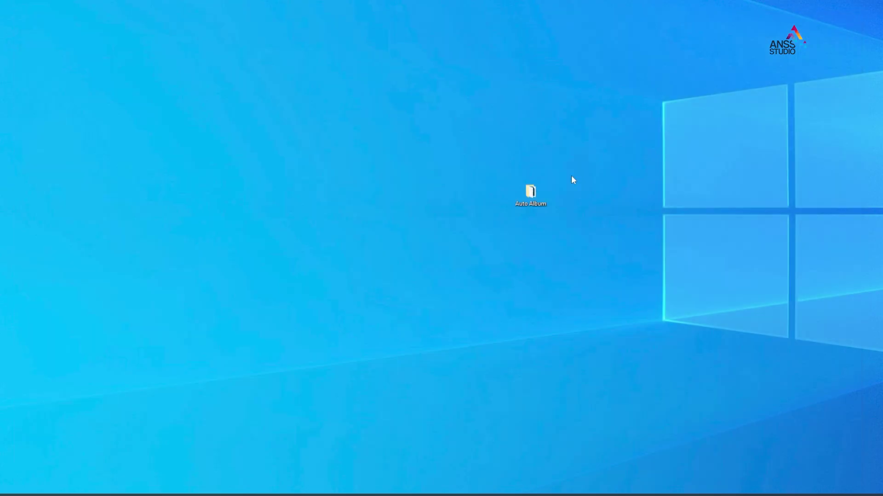
double_click(537, 196)
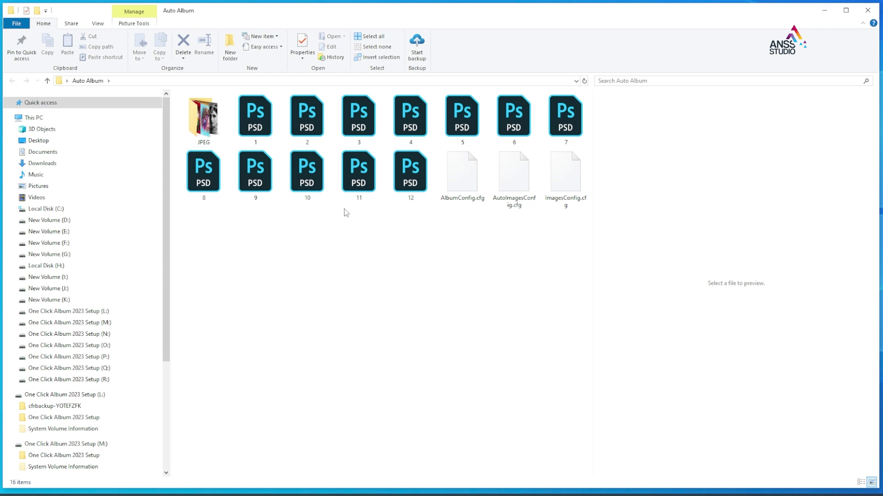
double_click(212, 121)
left_click(205, 108)
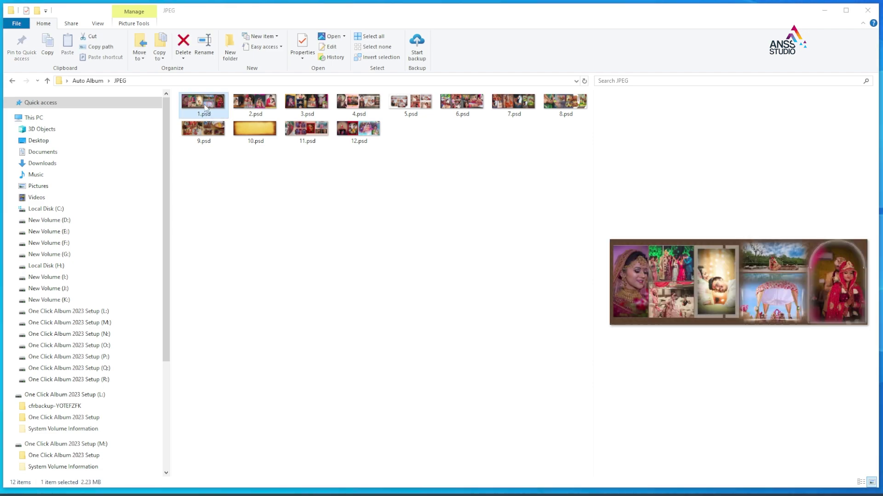
double_click(206, 108)
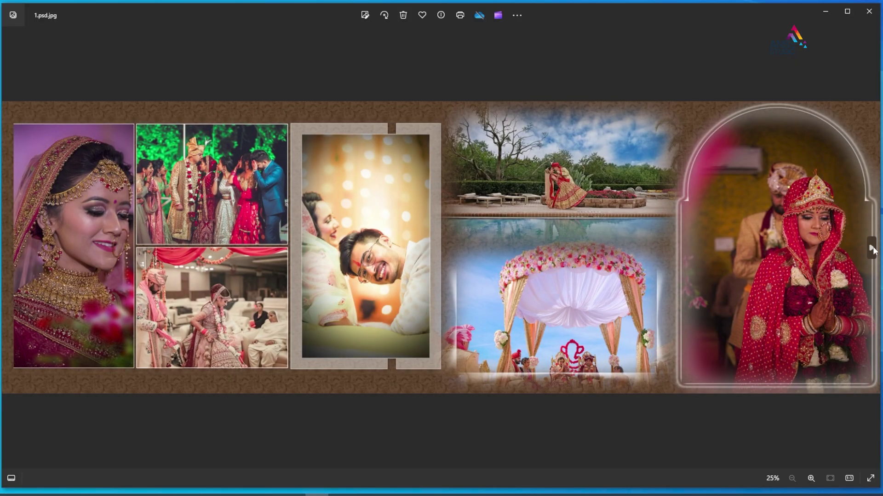
- Review the exported album page images in order from page 1 through page 12
left_click(872, 249)
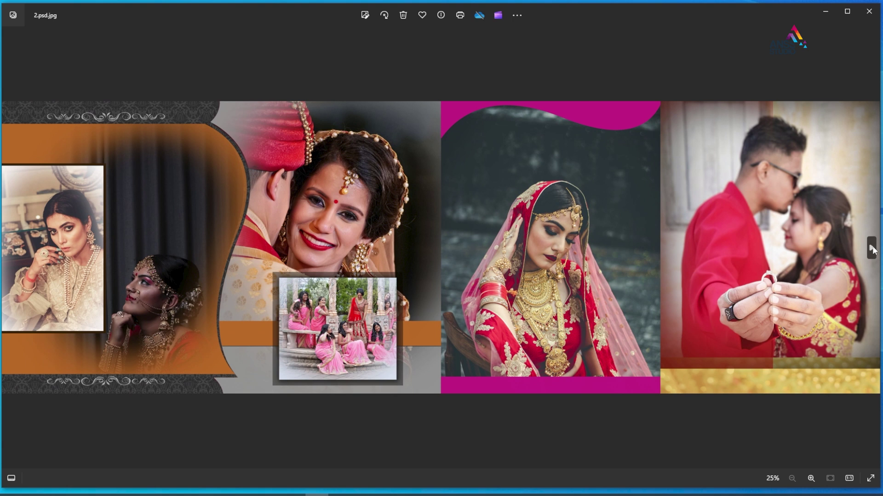
left_click(872, 250)
left_click(872, 249)
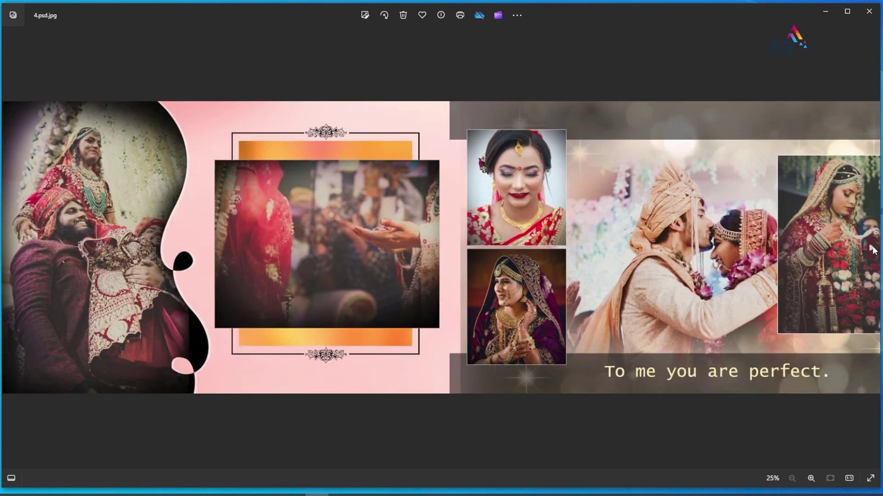
left_click(872, 249)
left_click(872, 249)
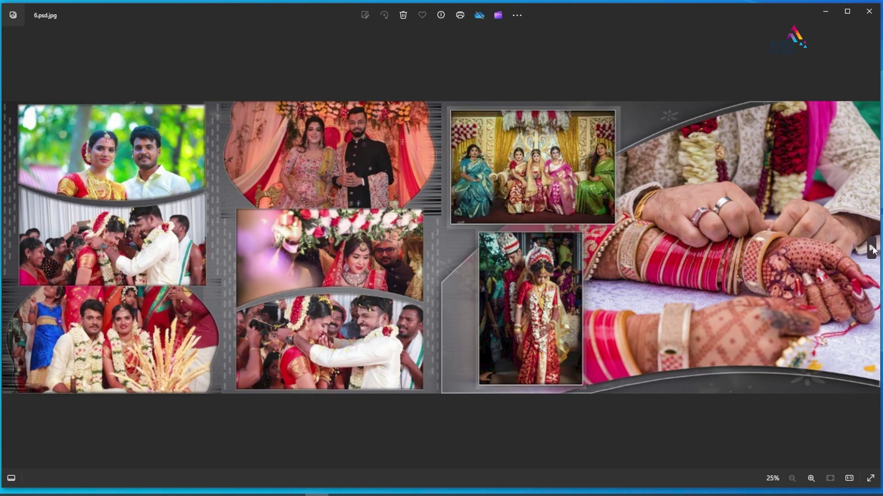
left_click(872, 250)
left_click(872, 249)
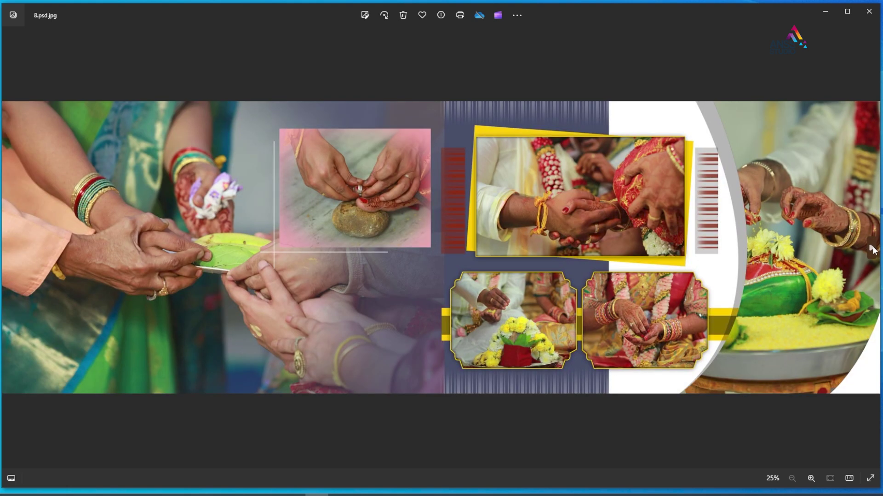
left_click(872, 249)
left_click(872, 250)
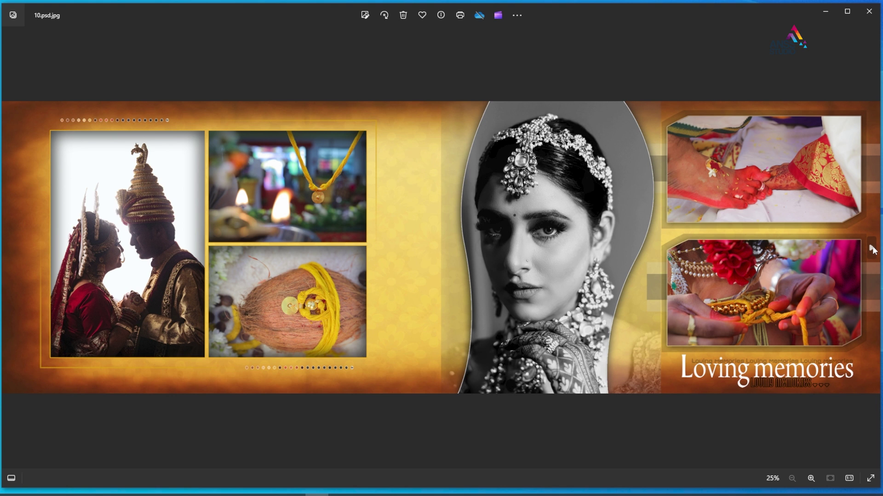
left_click(872, 249)
left_click(872, 250)
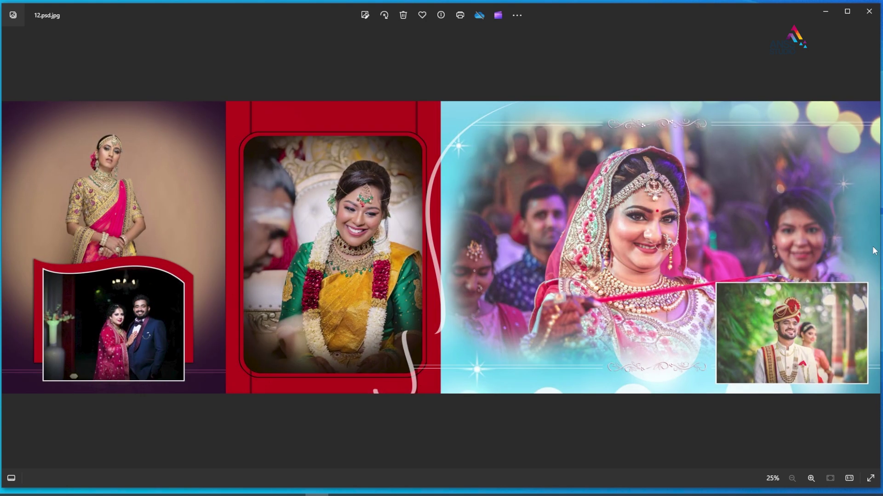
- Review the exported page images again in reverse order, from page 12 back to page 1
left_click(10, 248)
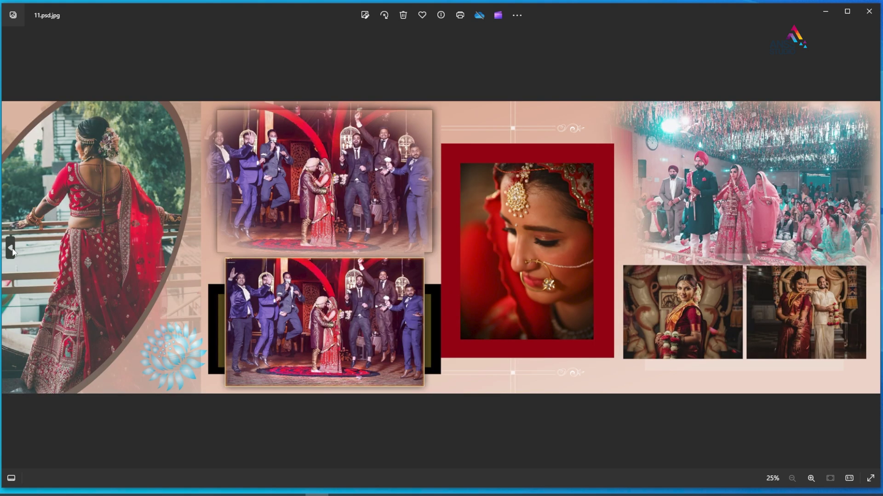
left_click(11, 249)
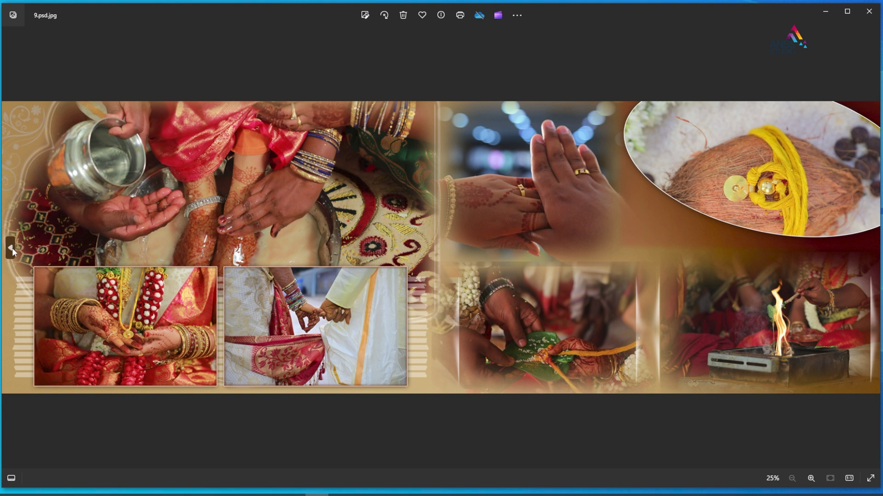
left_click(11, 249)
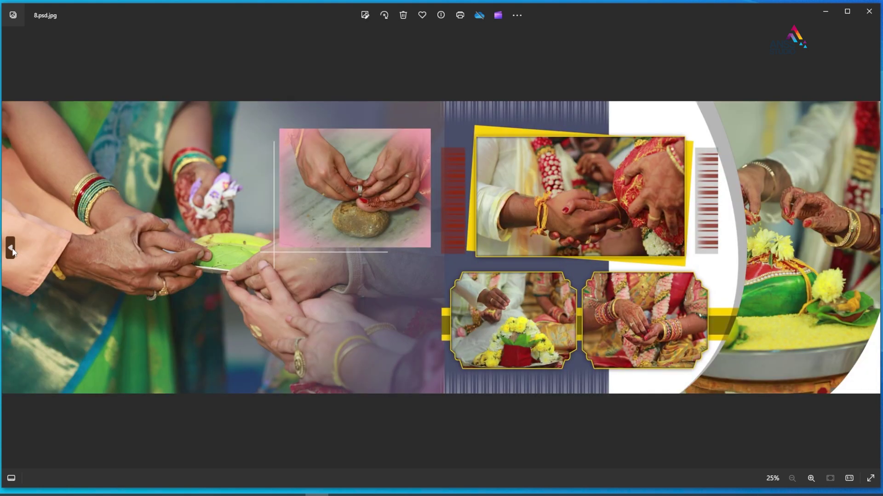
left_click(11, 248)
left_click(11, 249)
left_click(11, 248)
left_click(11, 248)
left_click(11, 249)
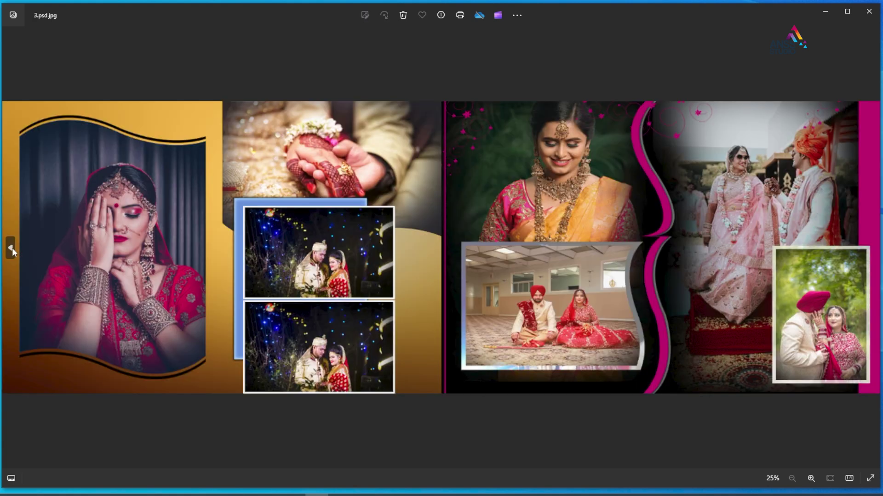
left_click(11, 249)
left_click(11, 249)
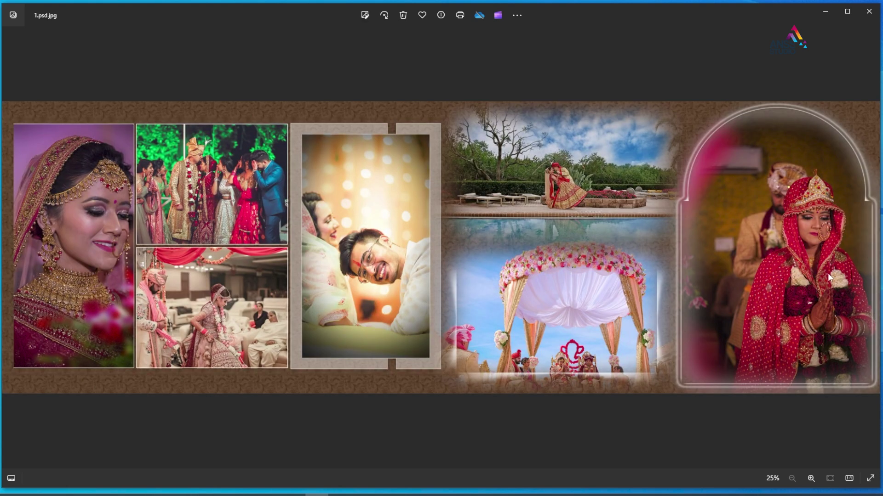
- Examine the photo detail on page 1 up close, including the bride portrait, and return to One Click Album
scroll(813, 218, "up", 2)
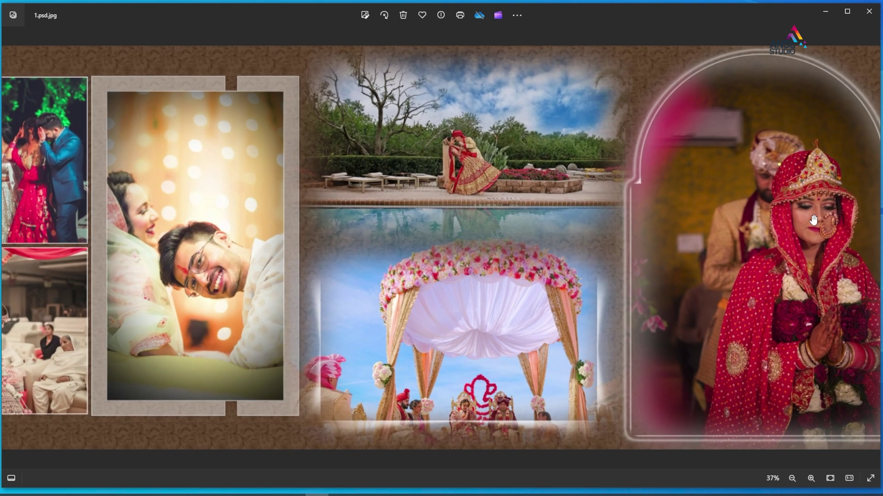
left_click_drag(113, 283, 453, 278)
scroll(87, 256, "up", 4)
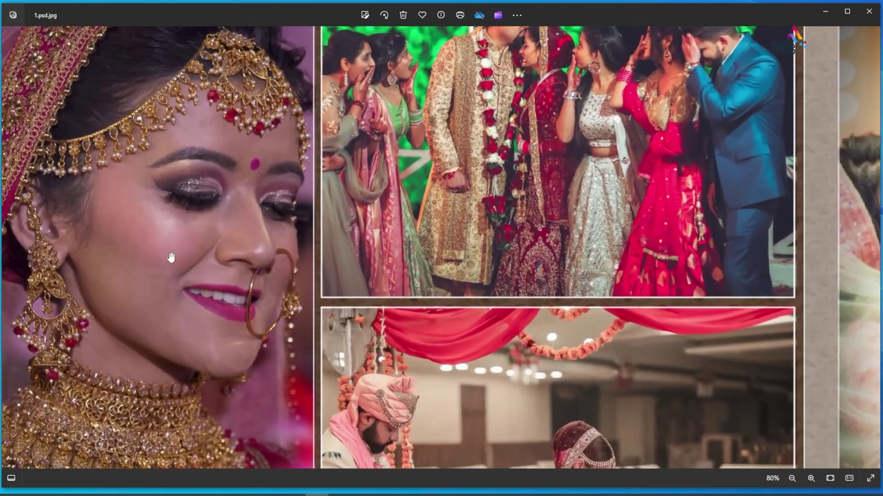
scroll(170, 258, "up", 2)
left_click_drag(162, 256, 391, 245)
key("alt+F4")
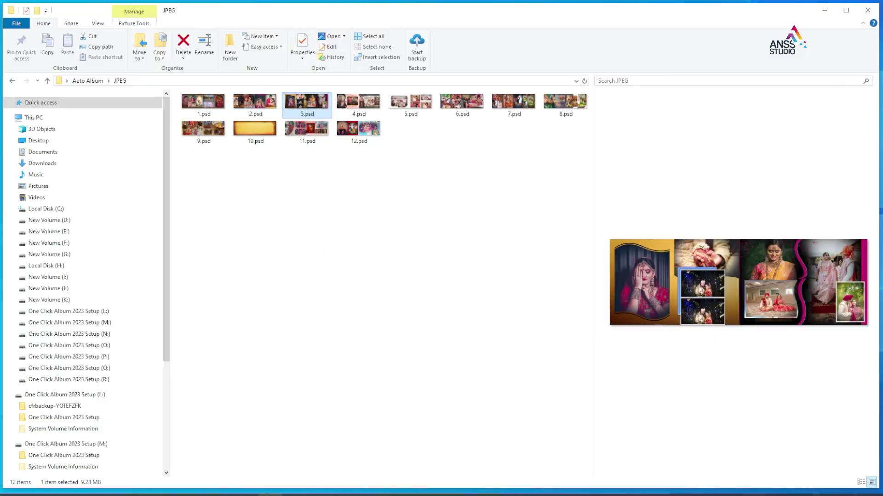
left_click(270, 495)
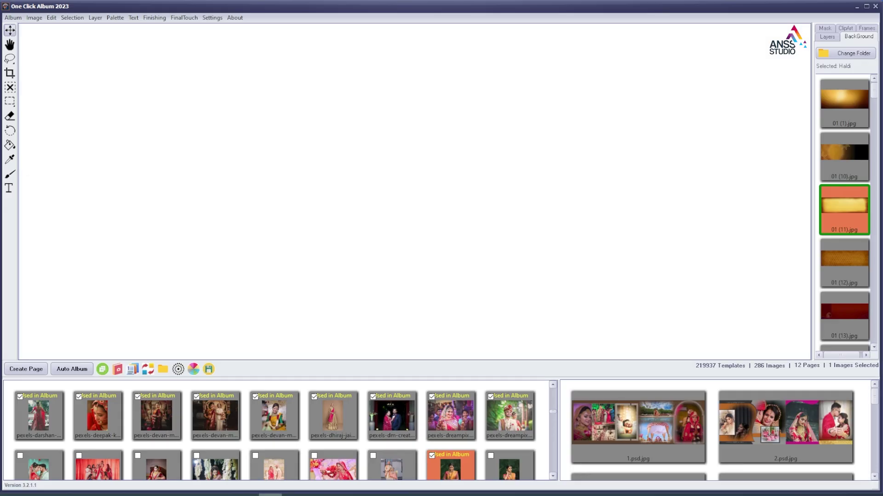